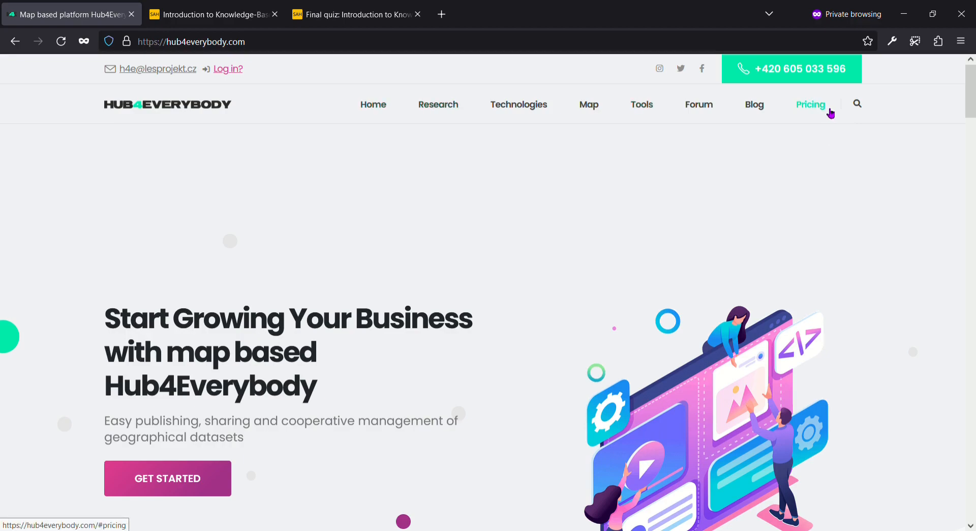
Step: Jump to the pricing plans section, return home, and open the Research > Land Use page
{"action": "left_click", "coordinate": [828, 111]}
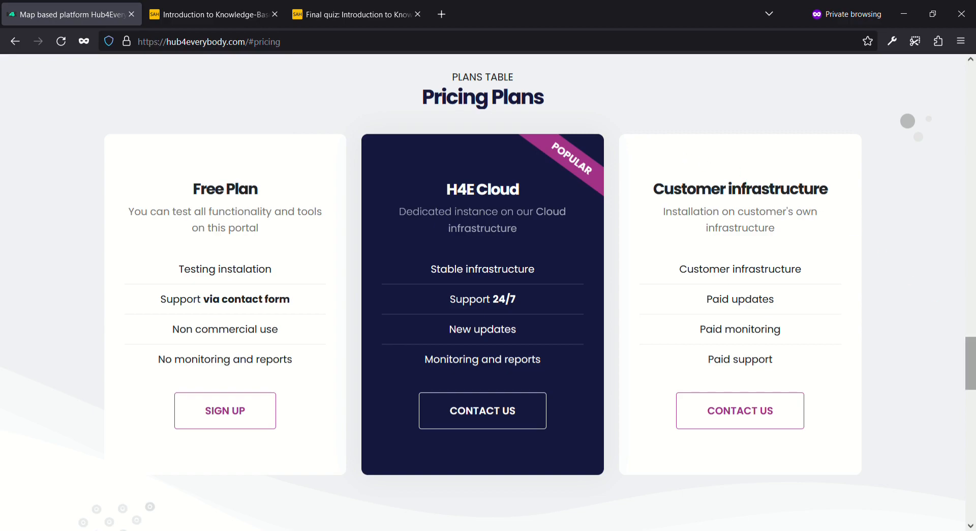
{"action": "left_click_drag", "start_coordinate": [971, 373], "coordinate": [971, 100]}
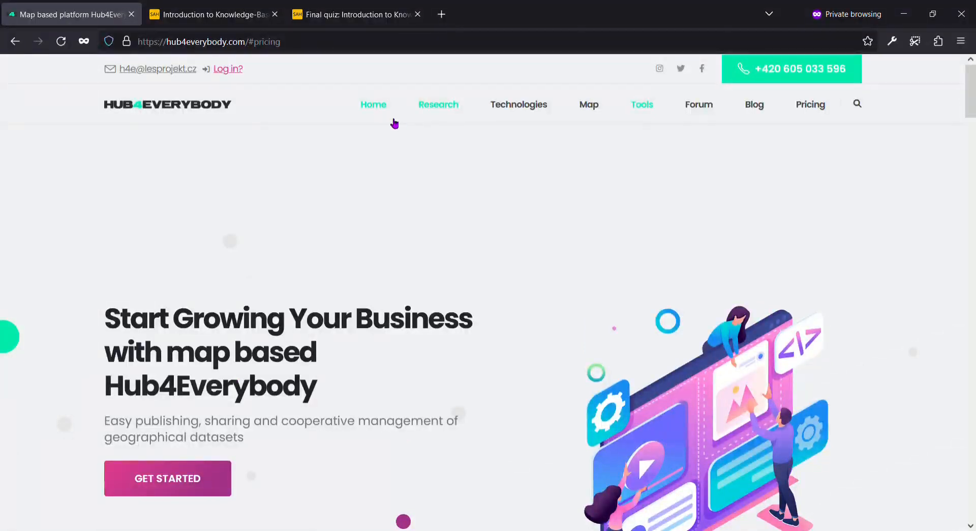
{"action": "left_click", "coordinate": [377, 108]}
{"action": "mouse_move", "coordinate": [430, 105]}
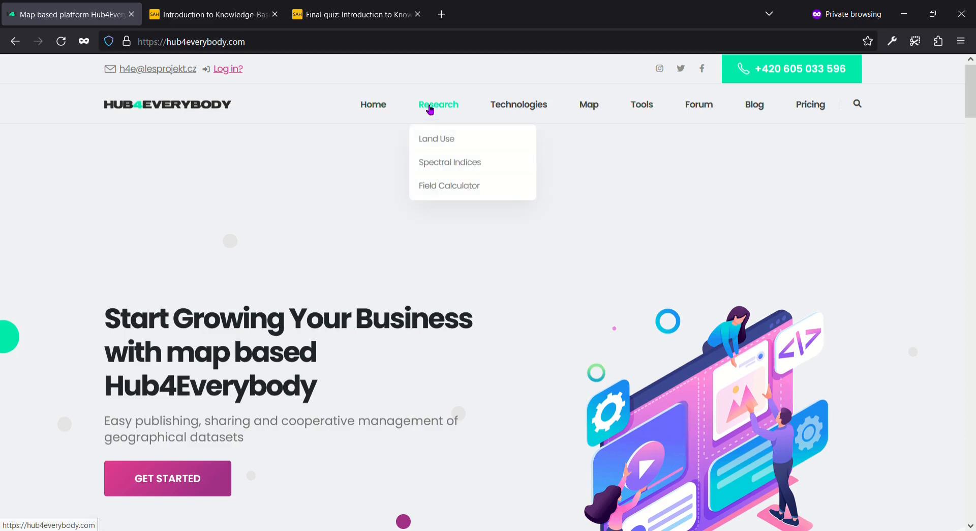
{"action": "left_click", "coordinate": [442, 143]}
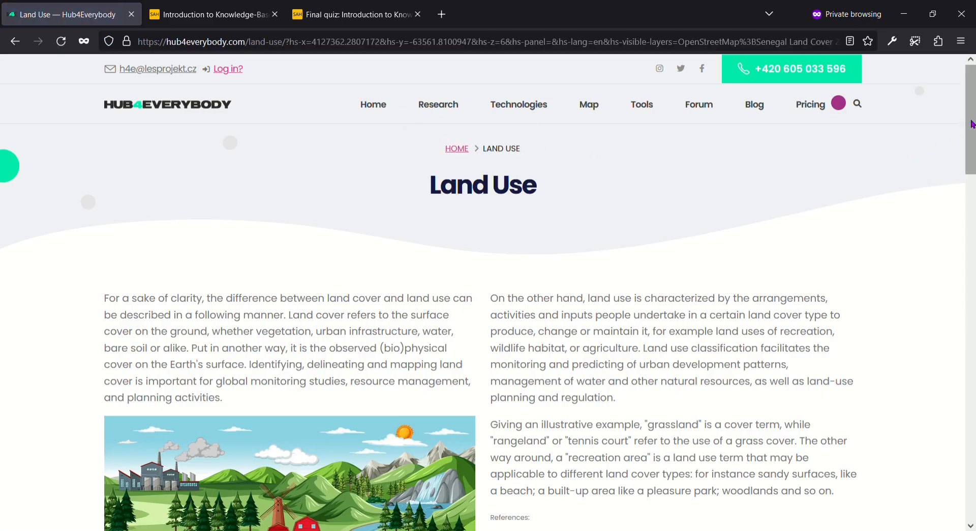
Step: Scroll the Land Use page, visit the Blog, then go to the Forum
{"action": "left_click_drag", "start_coordinate": [971, 121], "coordinate": [968, 79]}
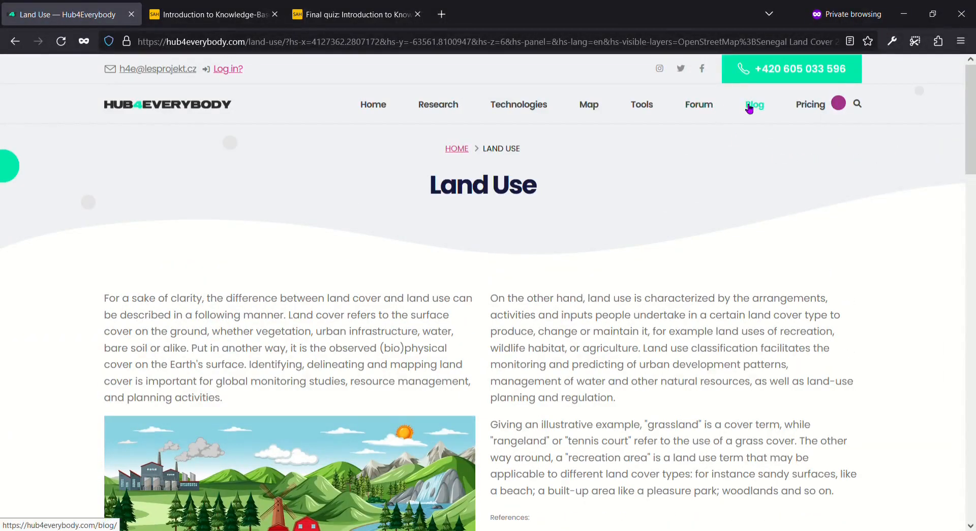
{"action": "left_click", "coordinate": [751, 106]}
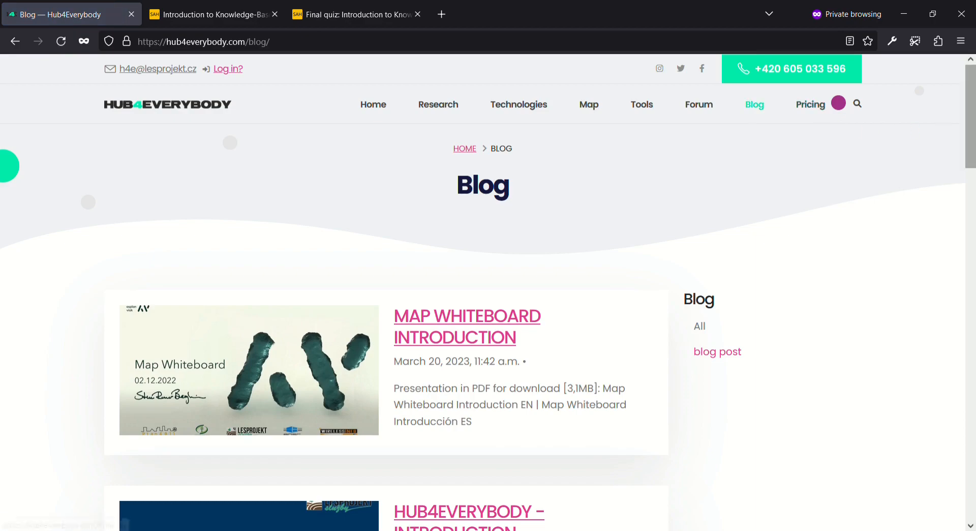
{"action": "left_click_drag", "start_coordinate": [971, 122], "coordinate": [959, 85]}
{"action": "left_click", "coordinate": [701, 105]}
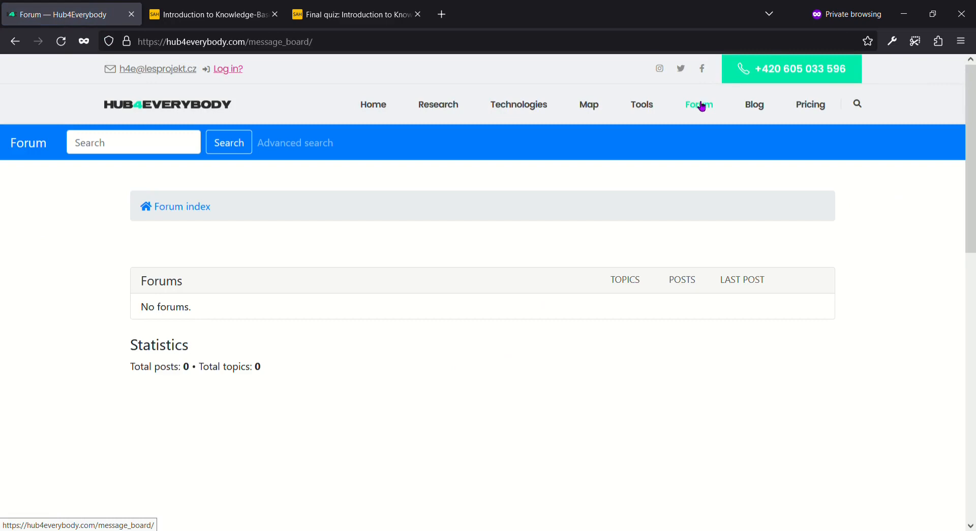
Step: Start the first lesson of the SmartAfriHub agriculture course
{"action": "left_click", "coordinate": [239, 23]}
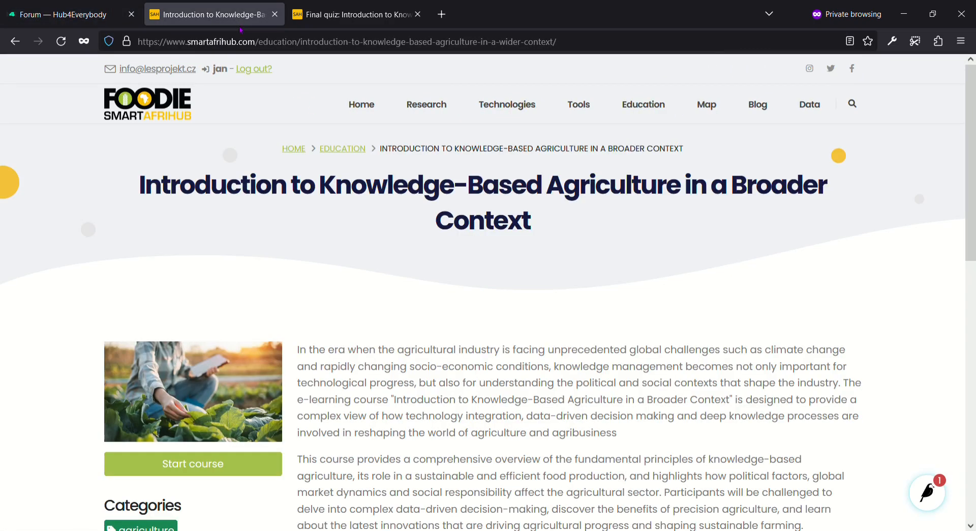
{"action": "scroll", "coordinate": [821, 169], "scroll_direction": "down", "scroll_amount": 3}
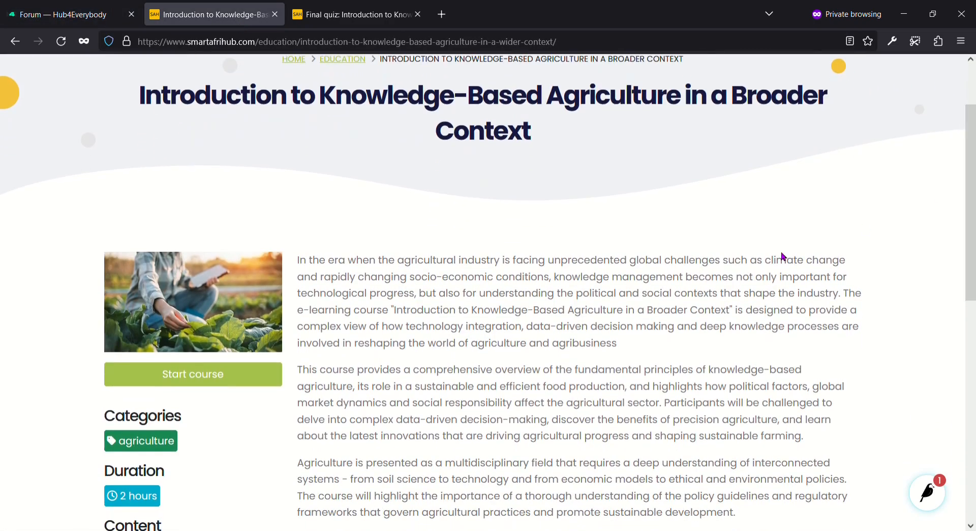
{"action": "left_click", "coordinate": [278, 370]}
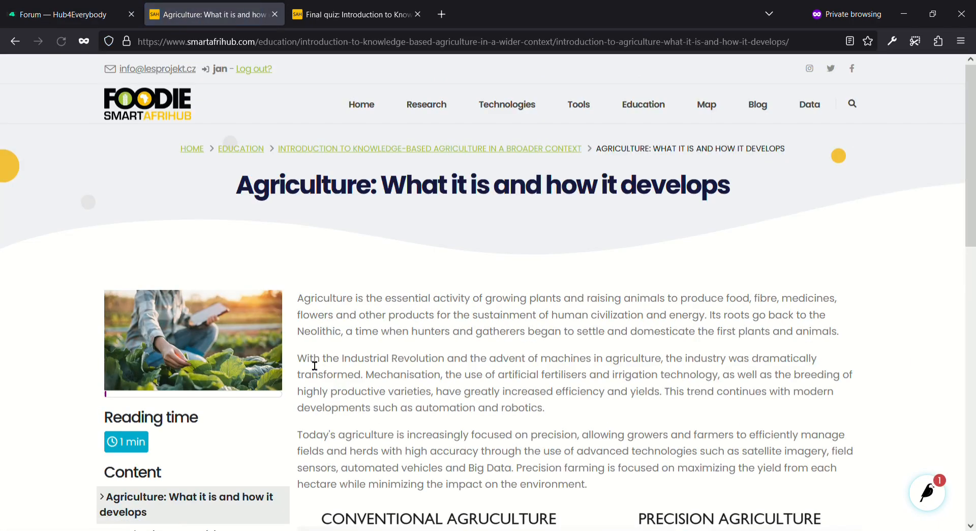
{"action": "left_click_drag", "start_coordinate": [970, 163], "coordinate": [944, 358]}
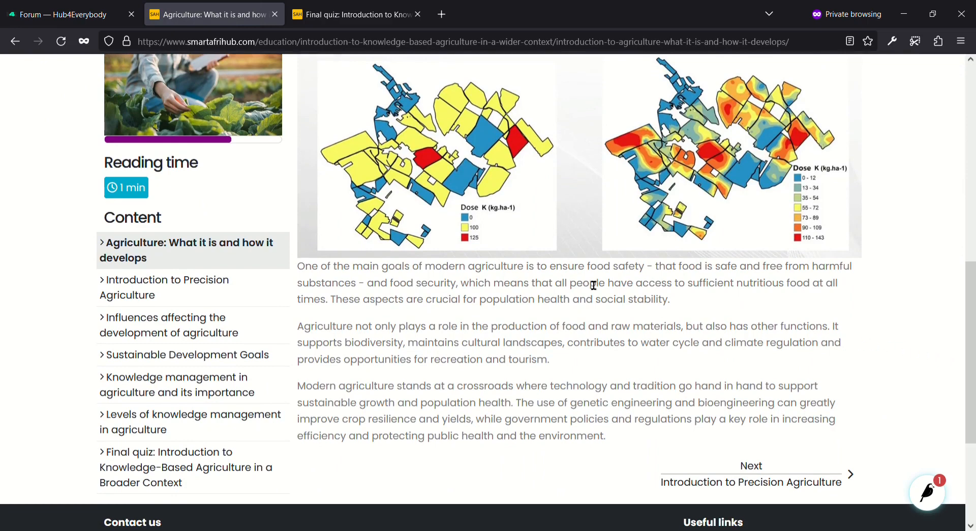
Step: Start the agriculture course's final quiz
{"action": "left_click", "coordinate": [355, 16]}
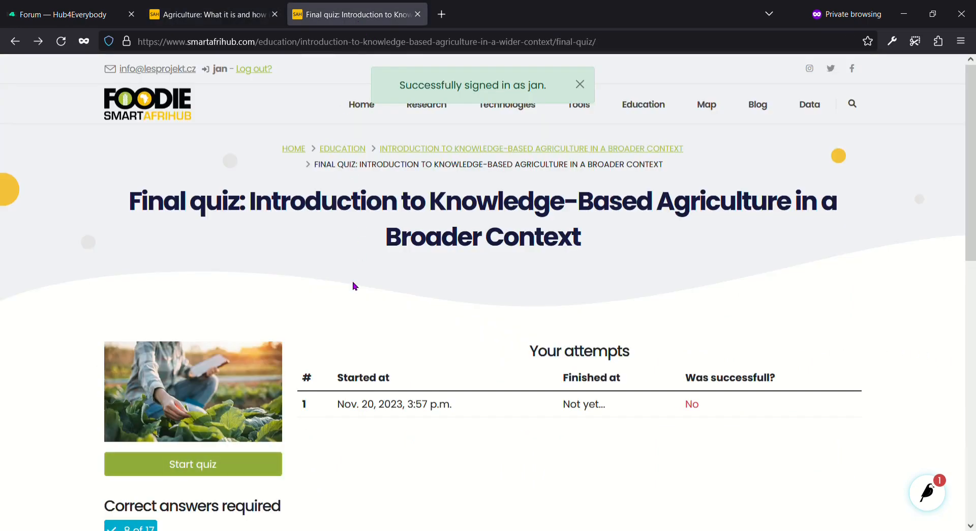
{"action": "scroll", "coordinate": [356, 286], "scroll_direction": "down", "scroll_amount": 3}
{"action": "left_click", "coordinate": [231, 334]}
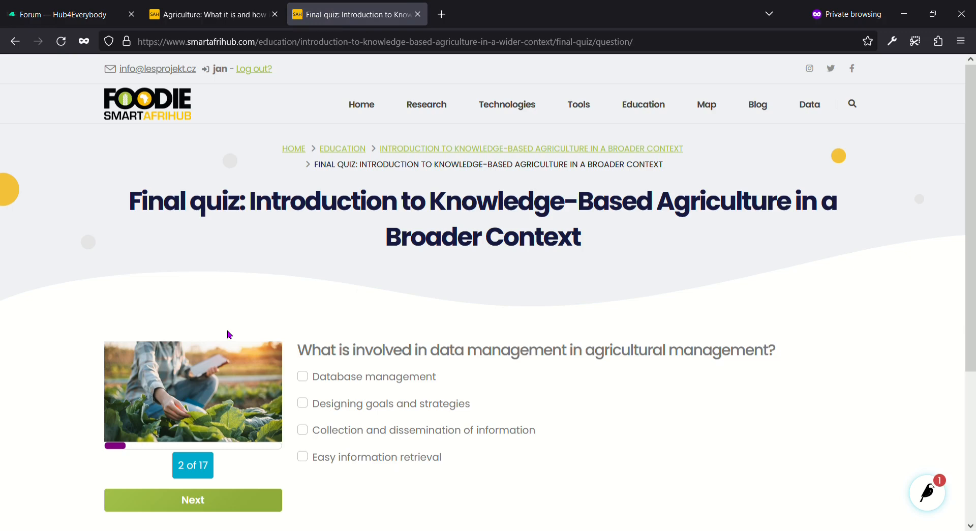
Step: Tick, then untick, Database management, Designing goals and strategies, and Collection and dissemination of information, then return to the Hub4Everybody forum
{"action": "scroll", "coordinate": [442, 323], "scroll_direction": "down", "scroll_amount": 2}
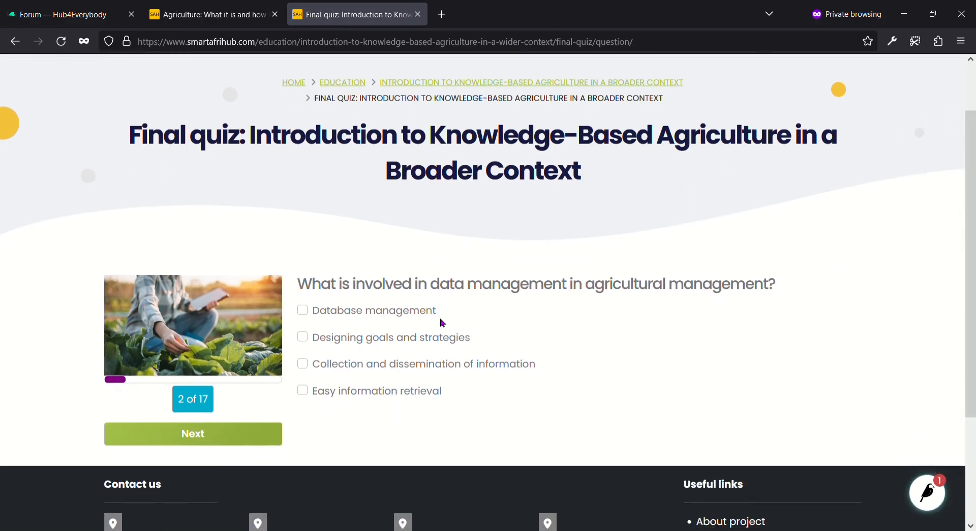
{"action": "left_click", "coordinate": [302, 311]}
{"action": "left_click", "coordinate": [302, 338]}
{"action": "left_click", "coordinate": [303, 363]}
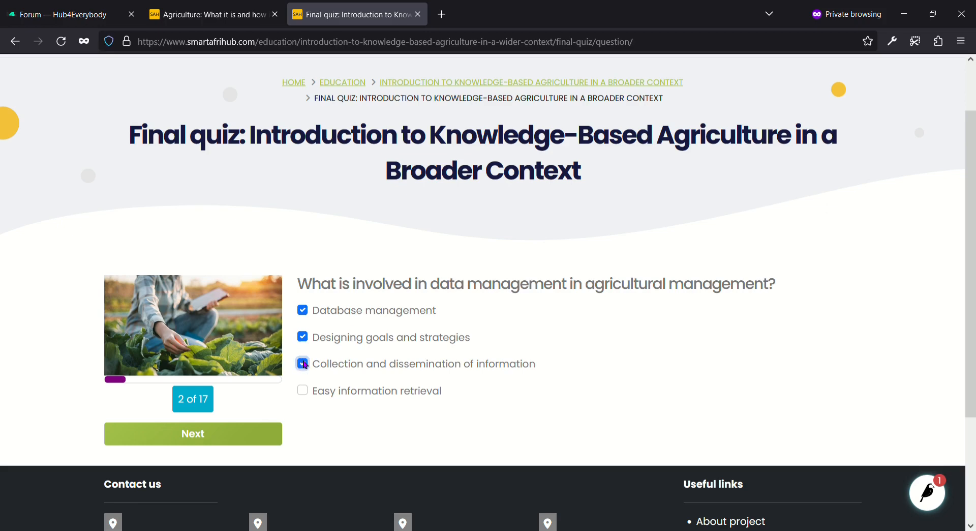
{"action": "left_click", "coordinate": [303, 364]}
{"action": "left_click", "coordinate": [303, 338]}
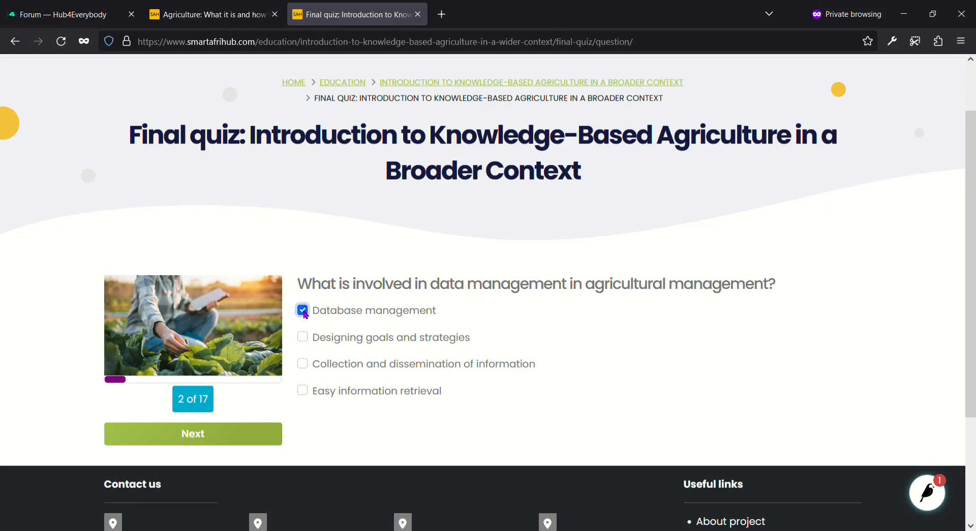
{"action": "left_click", "coordinate": [303, 311]}
{"action": "left_click", "coordinate": [88, 18]}
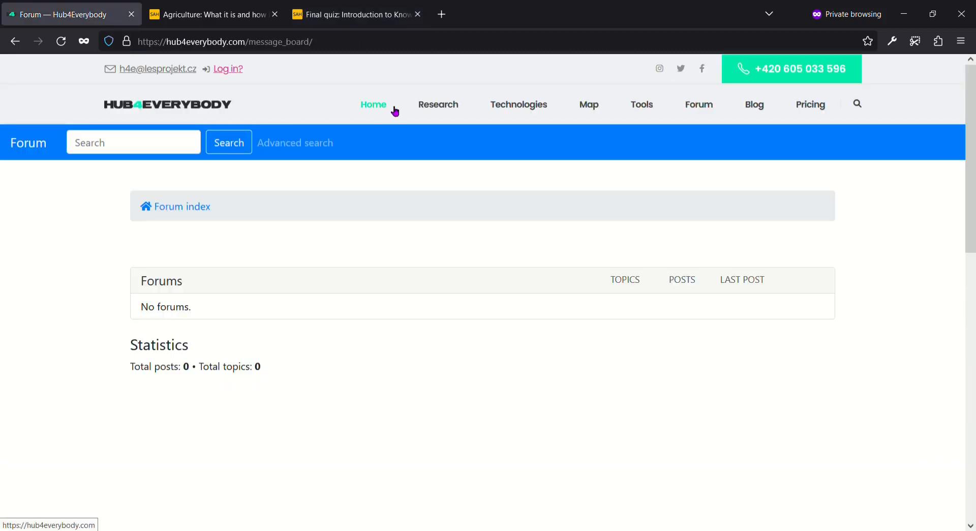
Step: View the Europe map page, then go to the Log in page
{"action": "left_click", "coordinate": [588, 108]}
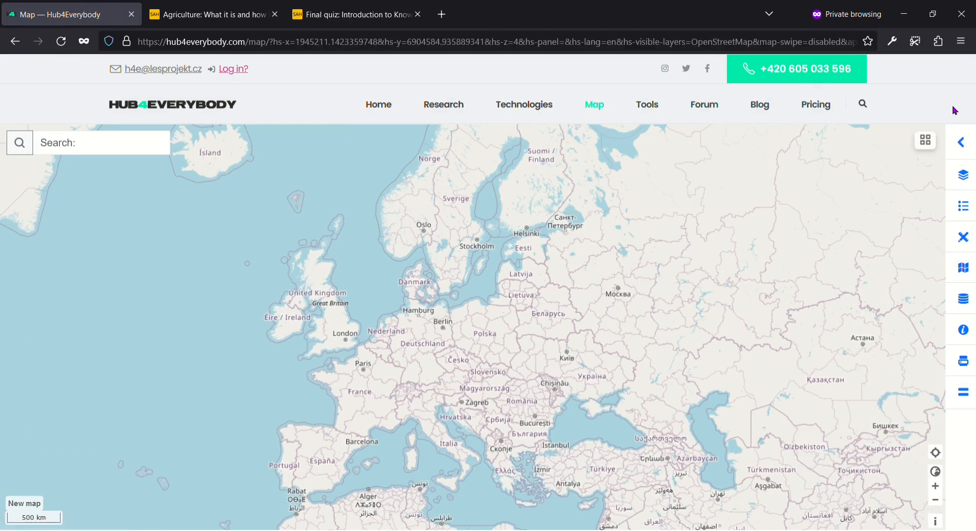
{"action": "left_click", "coordinate": [230, 70]}
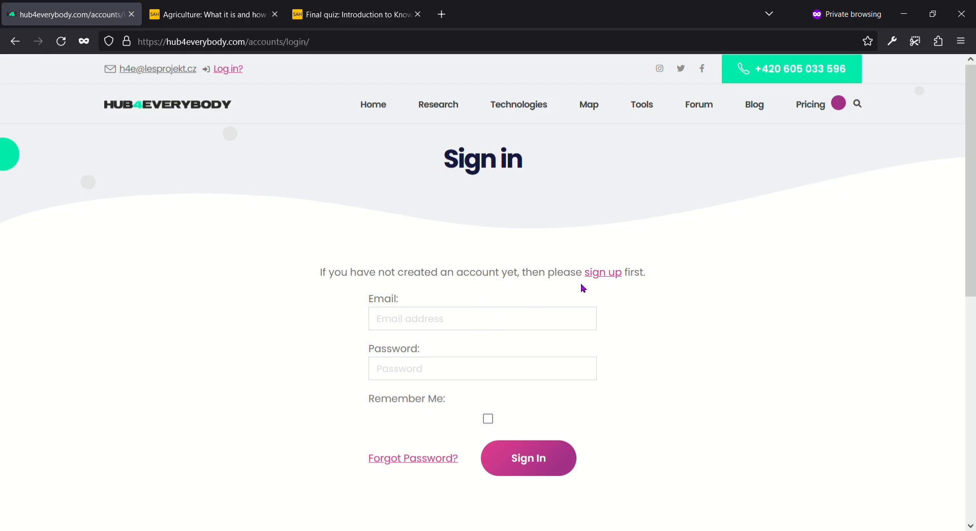
Step: Fill the Sign Up form with the account e-mail, first name, last name and password
{"action": "left_click", "coordinate": [600, 273]}
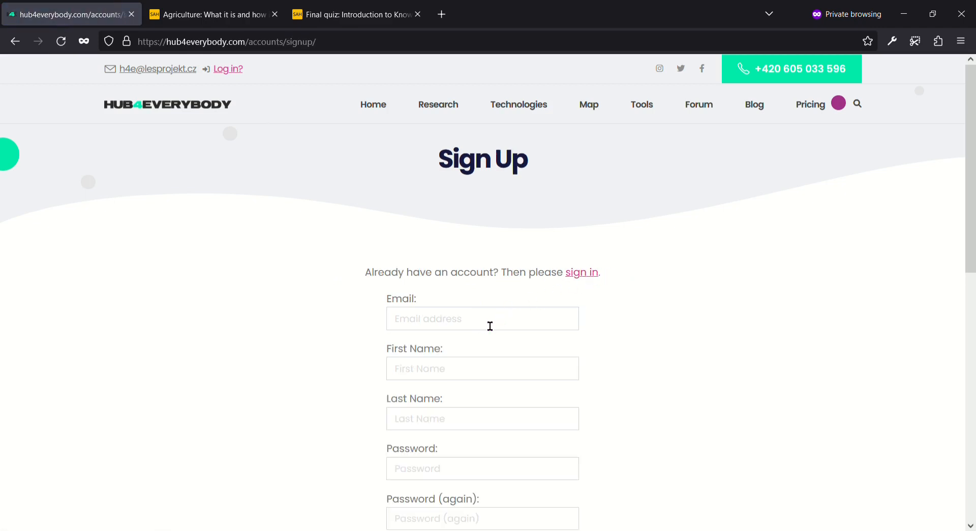
{"action": "left_click", "coordinate": [489, 326]}
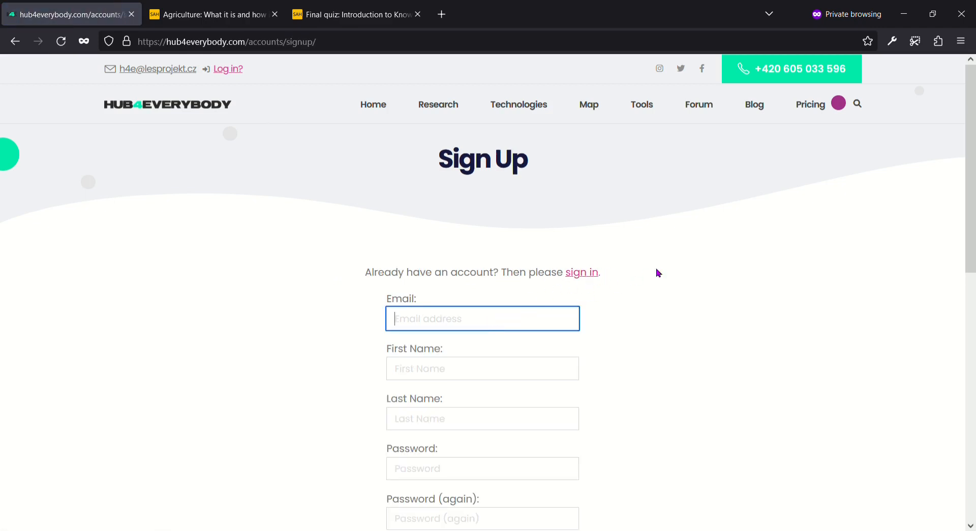
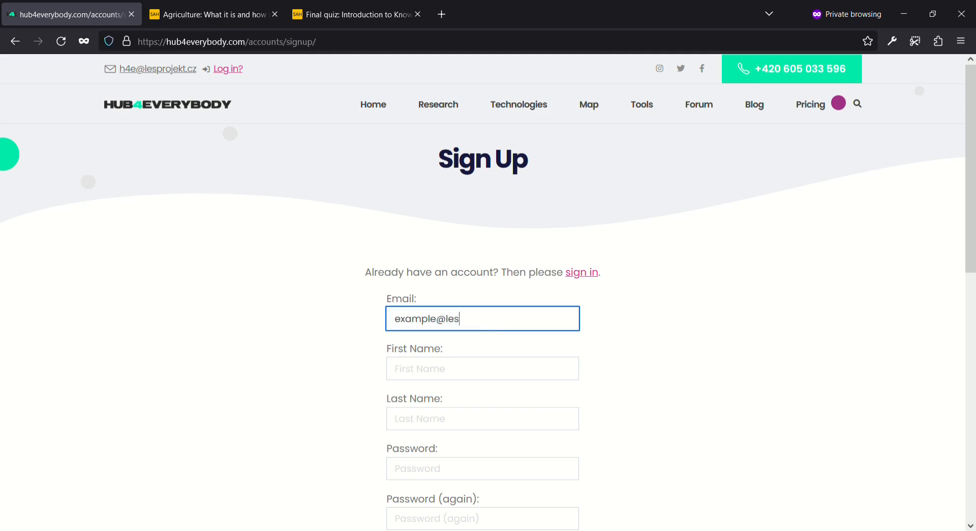
{"action": "key", "text": "Tab"}
{"action": "type", "text": "Les"}
{"action": "key", "text": "Tab"}
{"action": "type", "text": "Pro"}
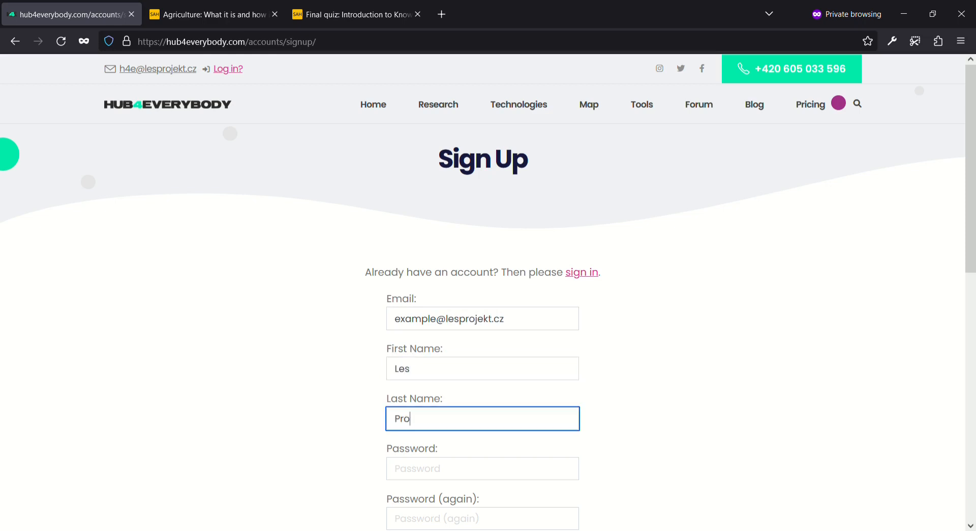
{"action": "type", "text": "jekt"}
{"action": "key", "text": "Tab"}
{"action": "type", "text": "*****"}
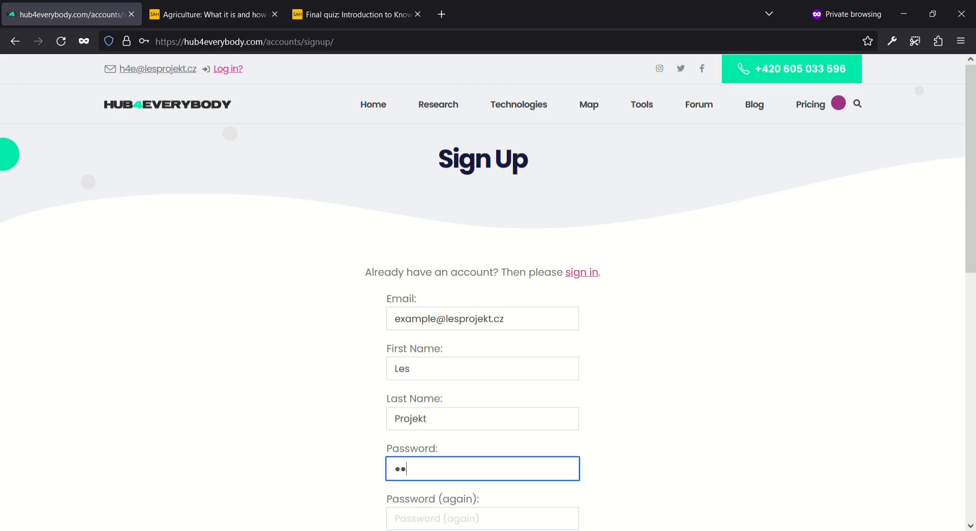
{"action": "type", "text": "******"}
{"action": "key", "text": "Tab"}
{"action": "type", "text": "**"}
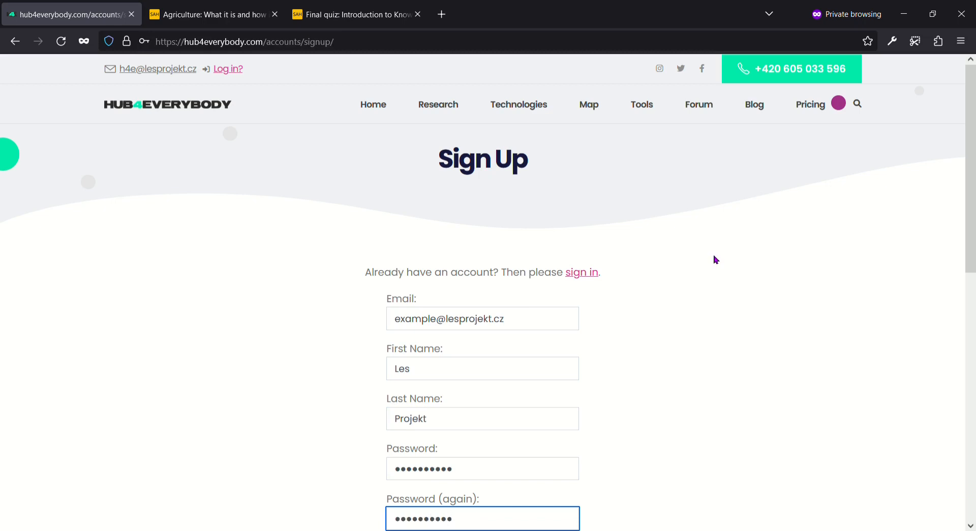
Step: Scroll through the registration form and go back to the sign-in page
{"action": "scroll", "coordinate": [716, 260], "scroll_direction": "down", "scroll_amount": 2}
{"action": "scroll", "coordinate": [714, 264], "scroll_direction": "down", "scroll_amount": 1}
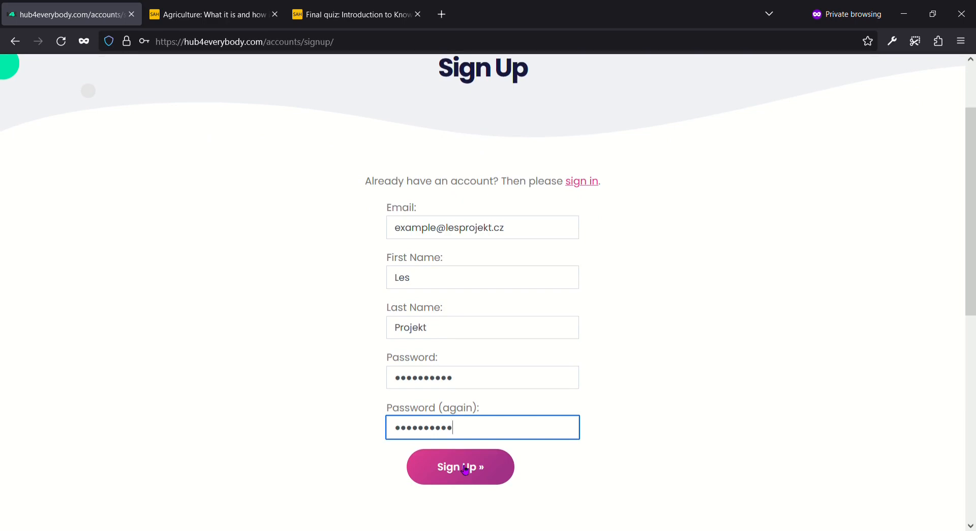
{"action": "left_click", "coordinate": [581, 182]}
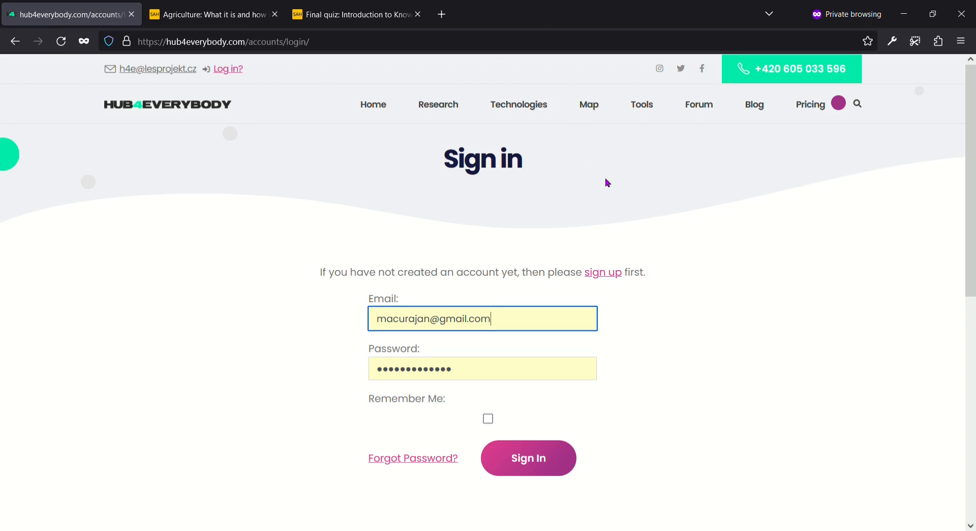
Step: Sign in, dismiss the confirmation, toggle the map tools panel, then open Research > Land Use
{"action": "left_click", "coordinate": [531, 457]}
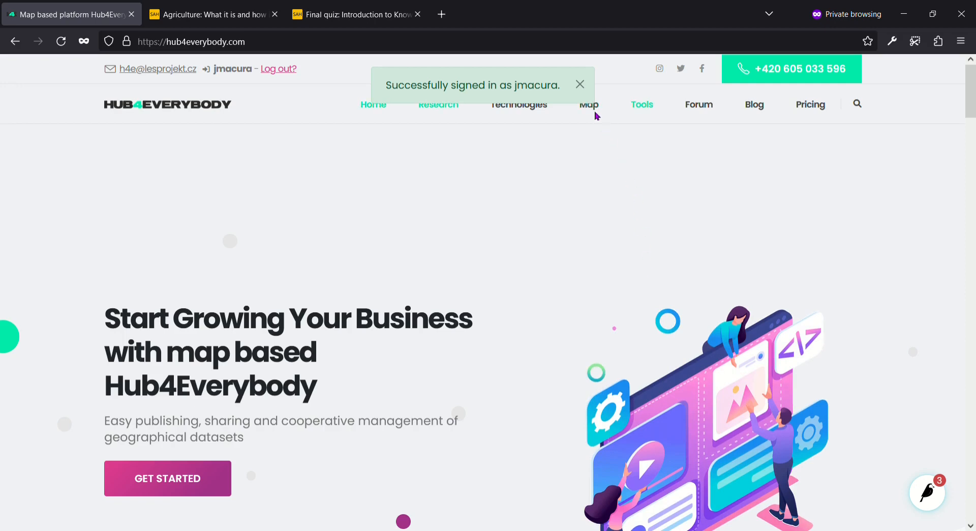
{"action": "left_click", "coordinate": [581, 84]}
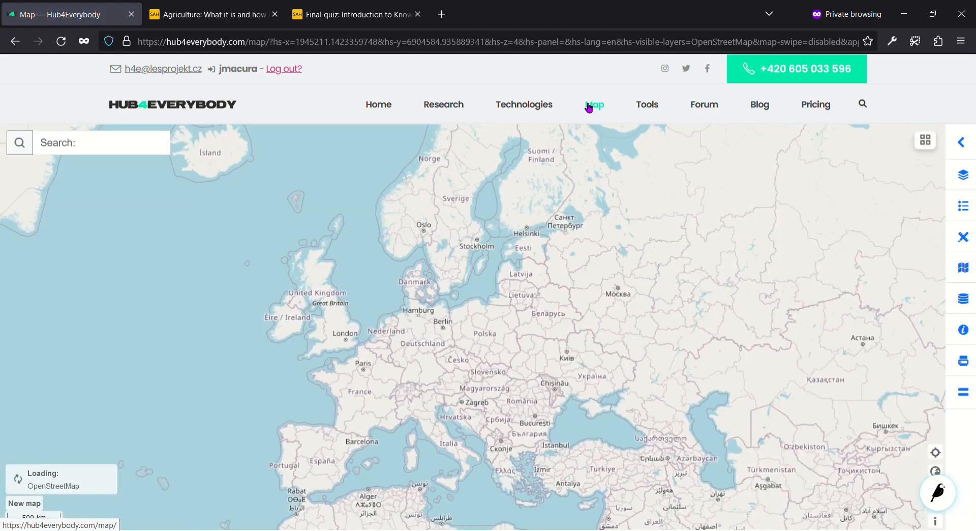
{"action": "left_click", "coordinate": [961, 142]}
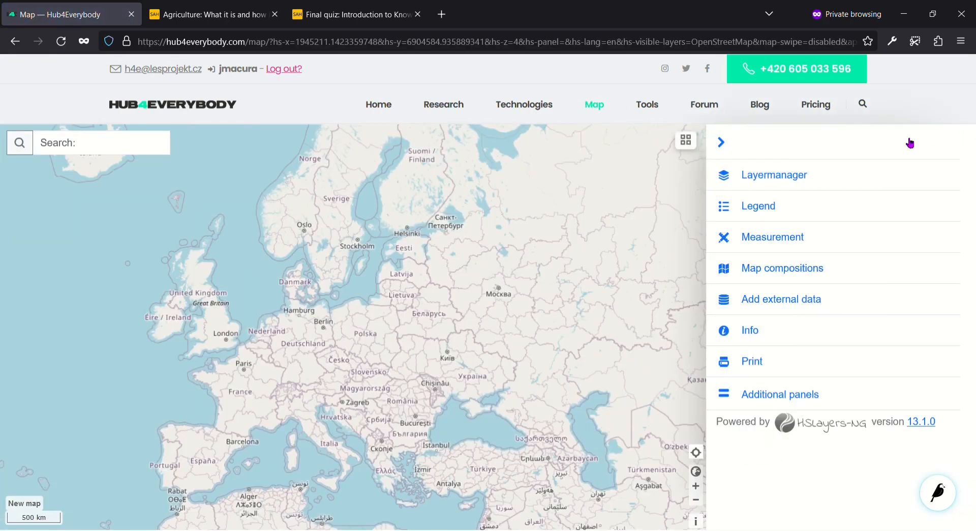
{"action": "left_click", "coordinate": [731, 143]}
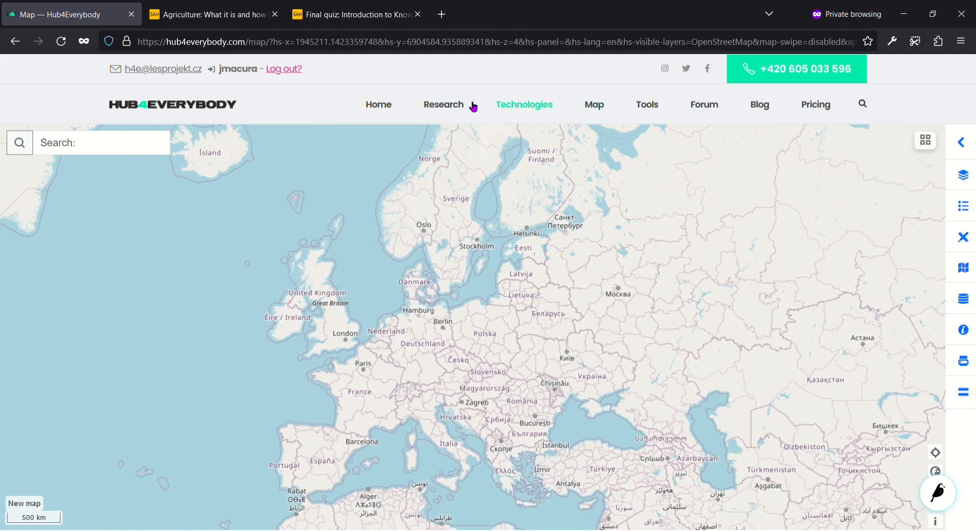
{"action": "mouse_move", "coordinate": [451, 104]}
{"action": "left_click", "coordinate": [452, 145]}
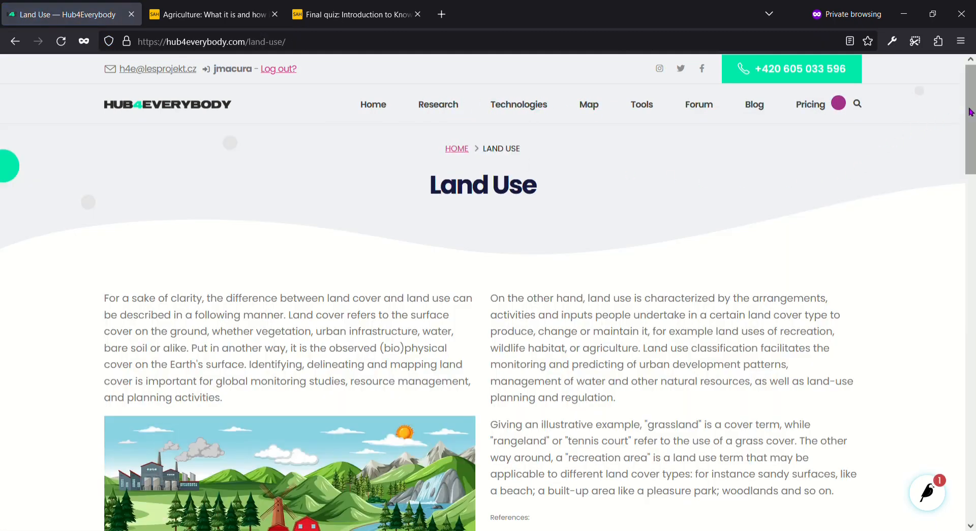
Step: In the comparison map's layer manager, turn Senegal Land Use and Senegal Land Cover 2016 off and on again
{"action": "scroll", "coordinate": [947, 218], "scroll_direction": "down", "scroll_amount": 8}
{"action": "scroll", "coordinate": [947, 219], "scroll_direction": "down", "scroll_amount": 8}
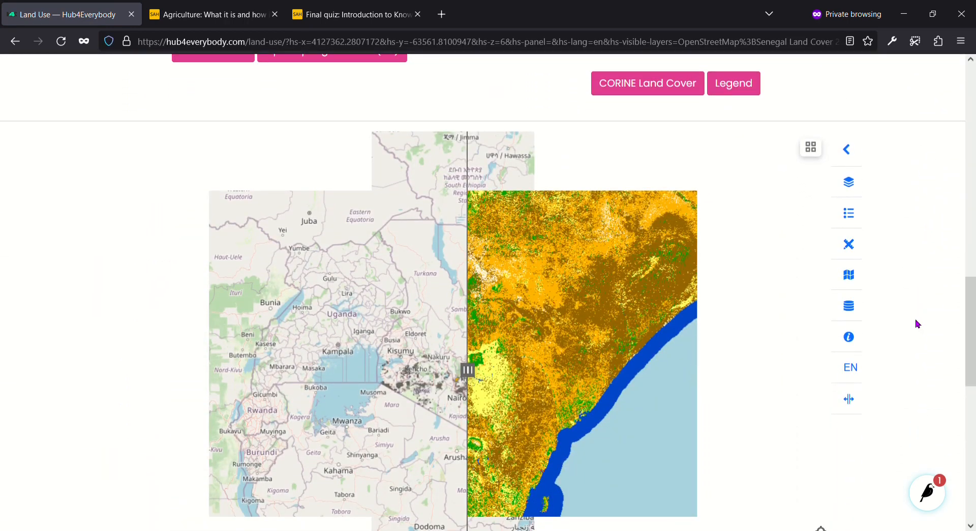
{"action": "left_click", "coordinate": [851, 149]}
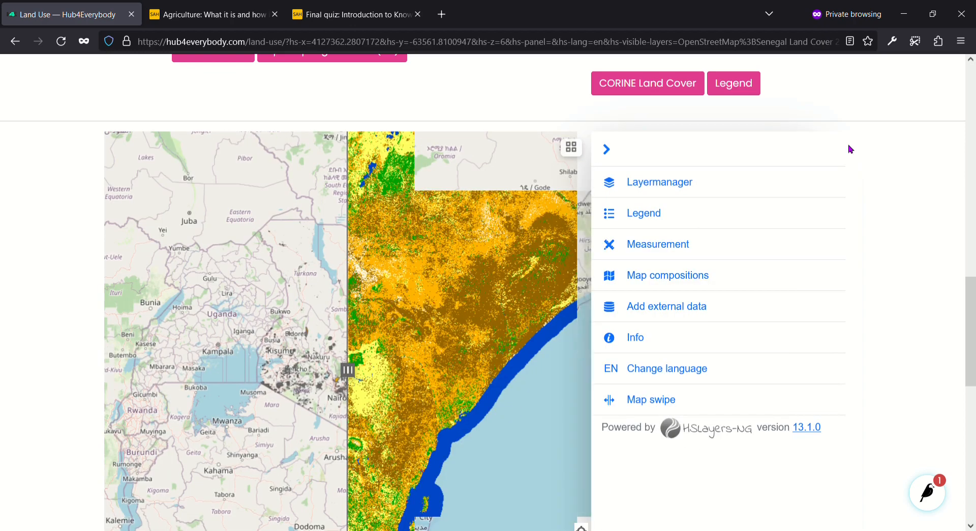
{"action": "left_click", "coordinate": [684, 182]}
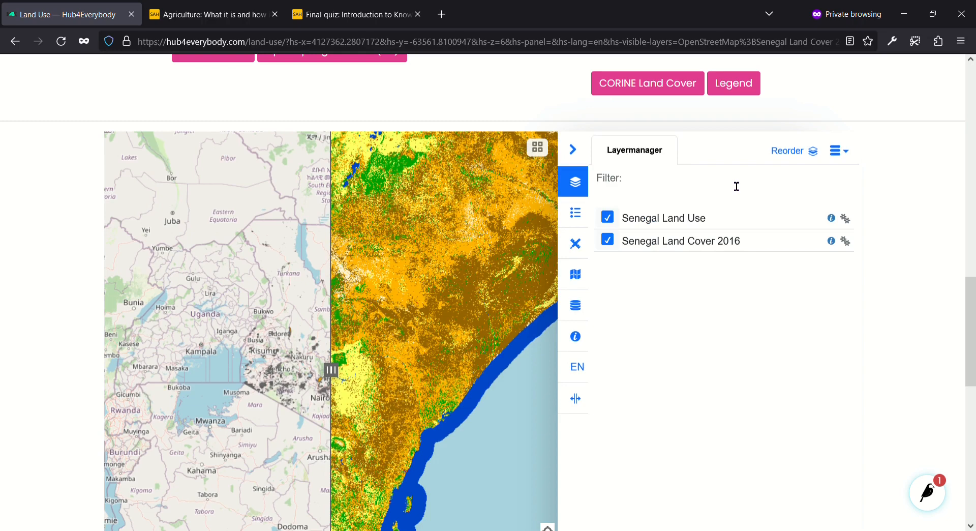
{"action": "left_click", "coordinate": [610, 218]}
{"action": "left_click", "coordinate": [615, 244]}
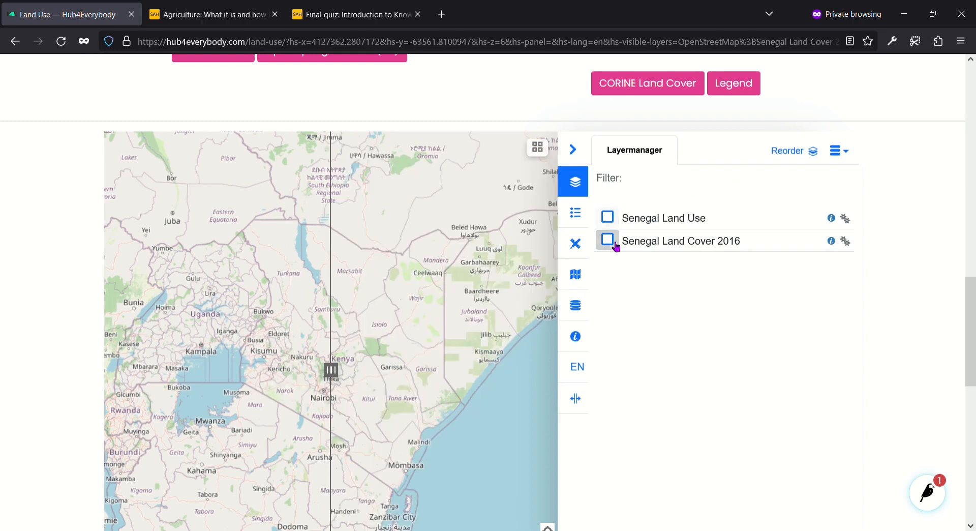
{"action": "left_click", "coordinate": [615, 244]}
{"action": "left_click", "coordinate": [609, 217]}
Step: Open and close the basemap gallery, then show the map legend
{"action": "left_click", "coordinate": [539, 148]}
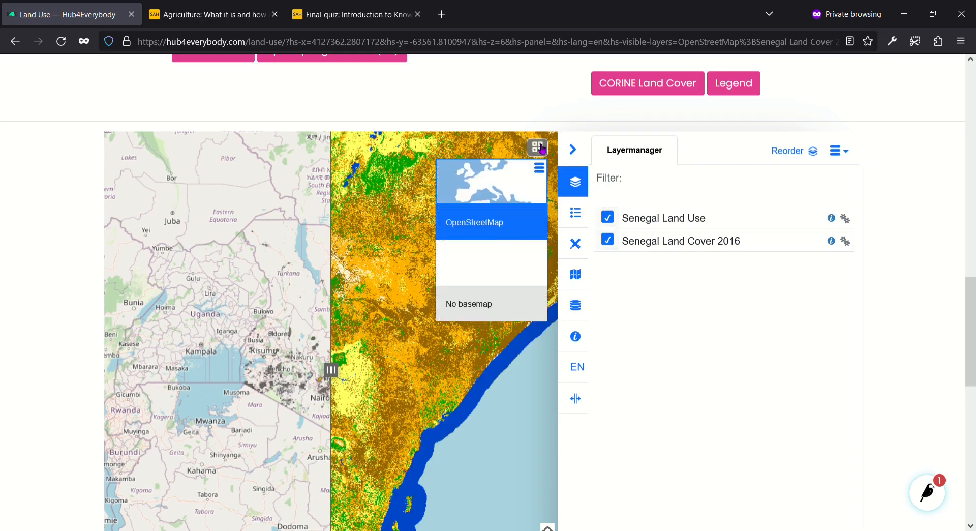
{"action": "left_click", "coordinate": [541, 147]}
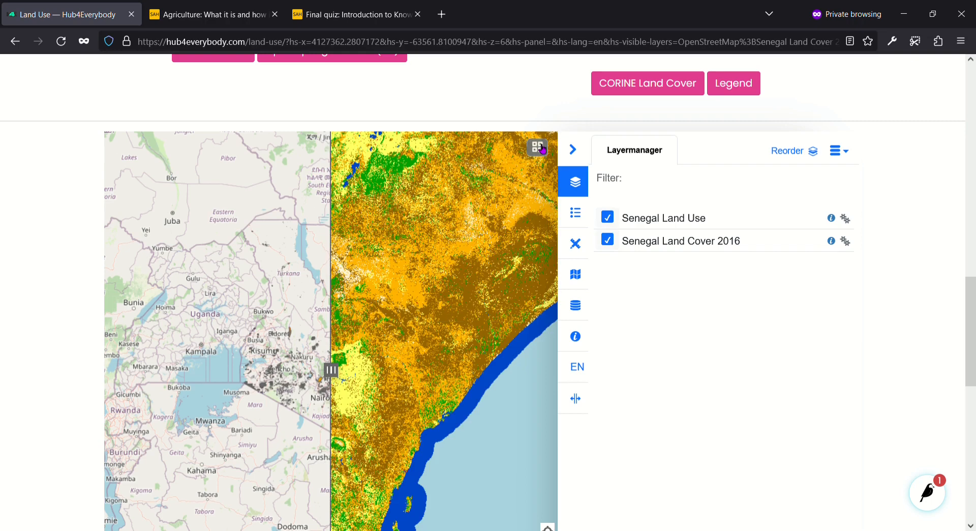
{"action": "left_click", "coordinate": [587, 213]}
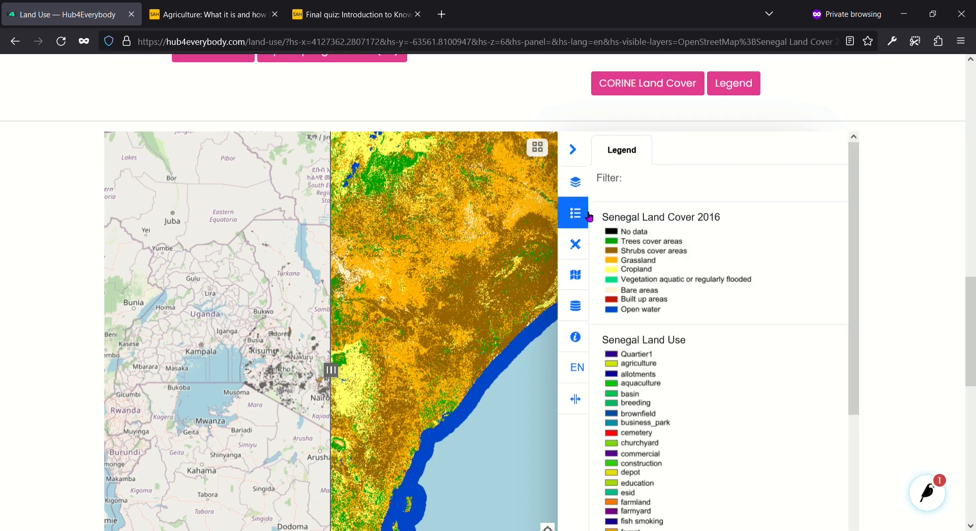
Step: Inspect Countries_RG_20M_2020_4326 in the data catalogue, switch language to Česky and back to English, then open Map swipe
{"action": "left_click", "coordinate": [576, 304]}
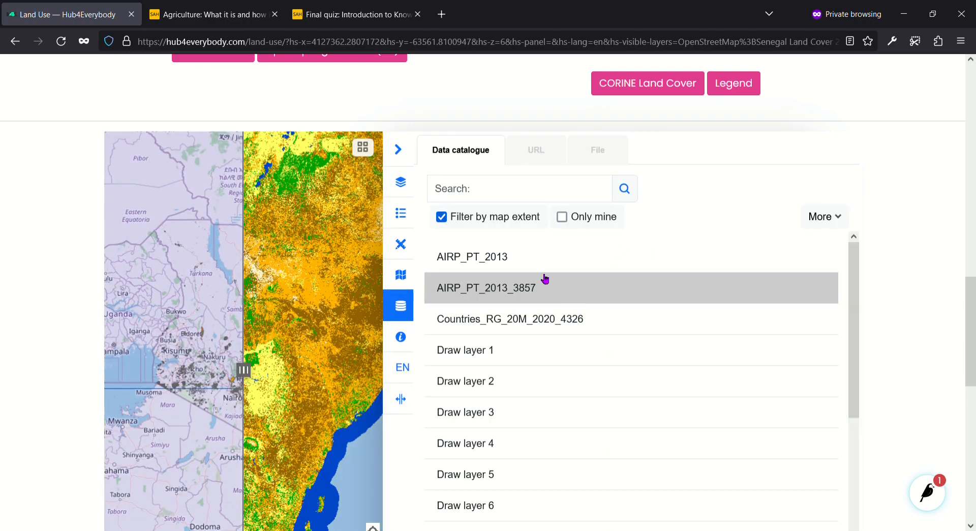
{"action": "left_click", "coordinate": [454, 320]}
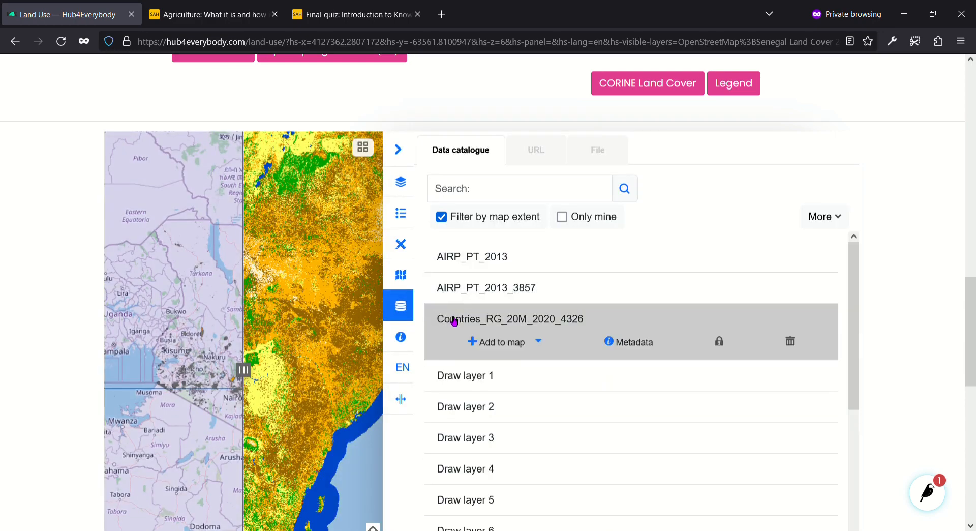
{"action": "left_click", "coordinate": [402, 367]}
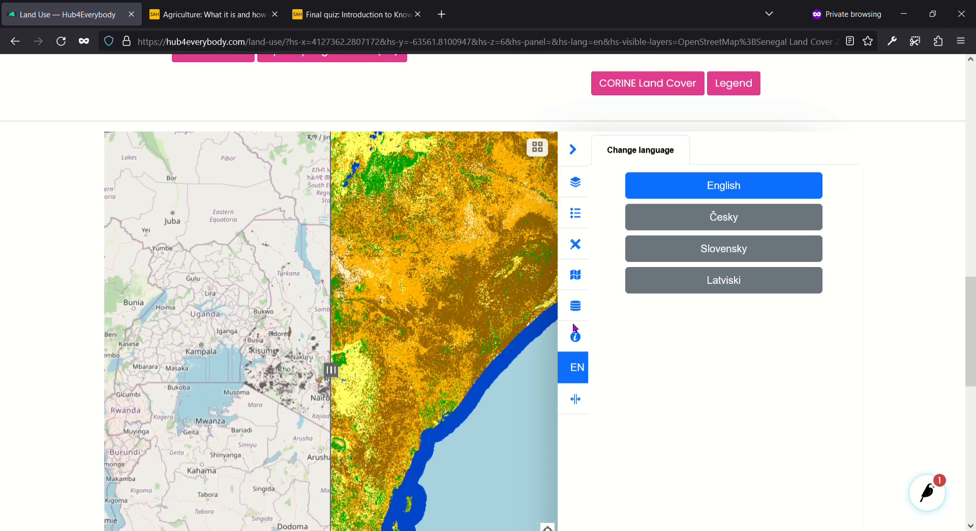
{"action": "left_click", "coordinate": [685, 218]}
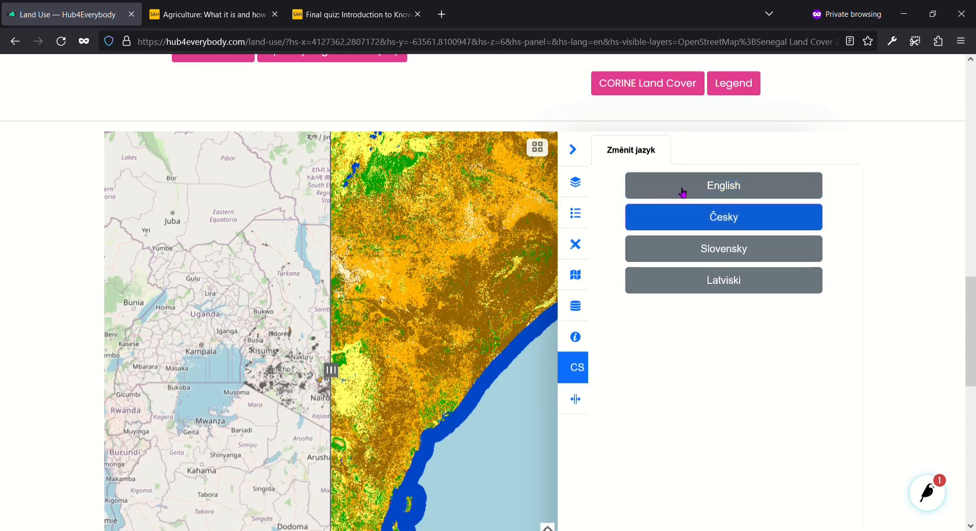
{"action": "left_click", "coordinate": [682, 190]}
{"action": "left_click", "coordinate": [580, 402]}
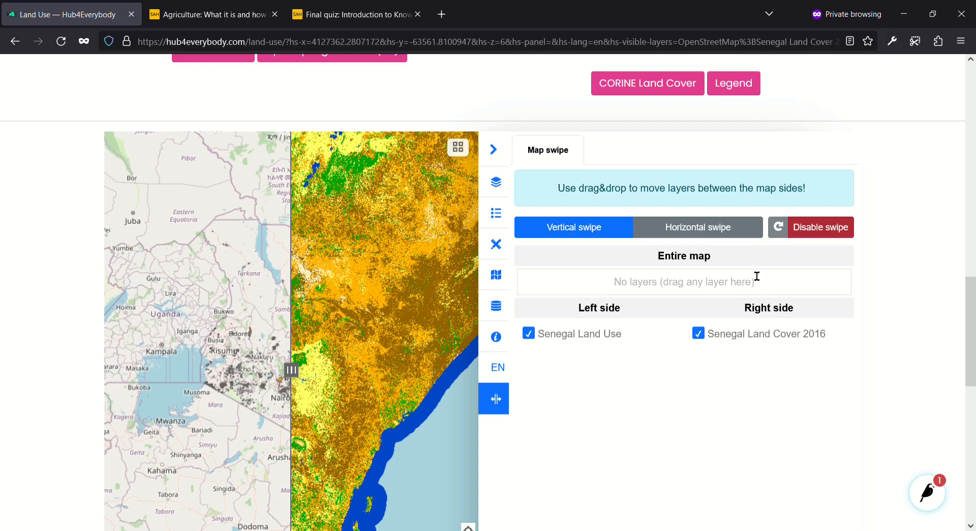
Step: Make the swipe horizontal, raise the divider, disable and re-enable swipe, reopen Layermanager, and show the admin shortcuts
{"action": "left_click", "coordinate": [734, 228]}
{"action": "left_click_drag", "start_coordinate": [294, 372], "coordinate": [291, 226]}
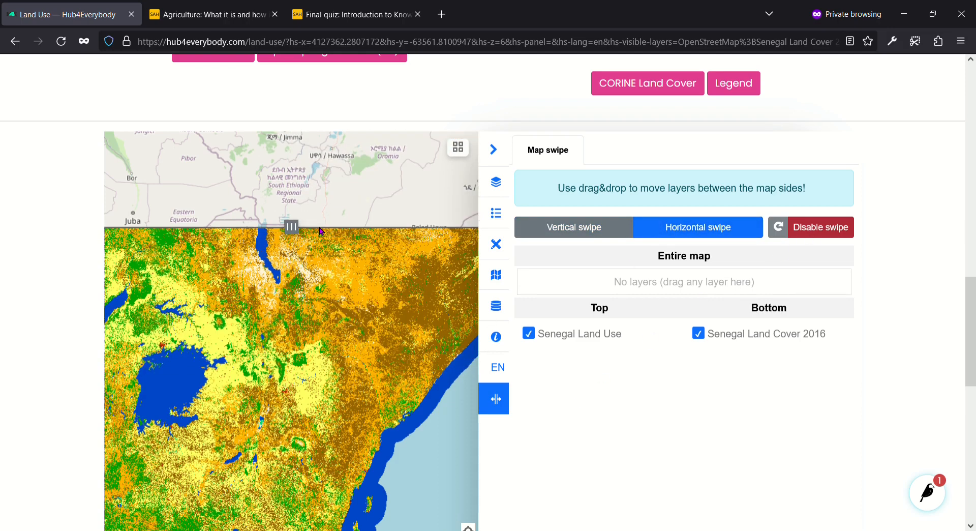
{"action": "left_click", "coordinate": [817, 229]}
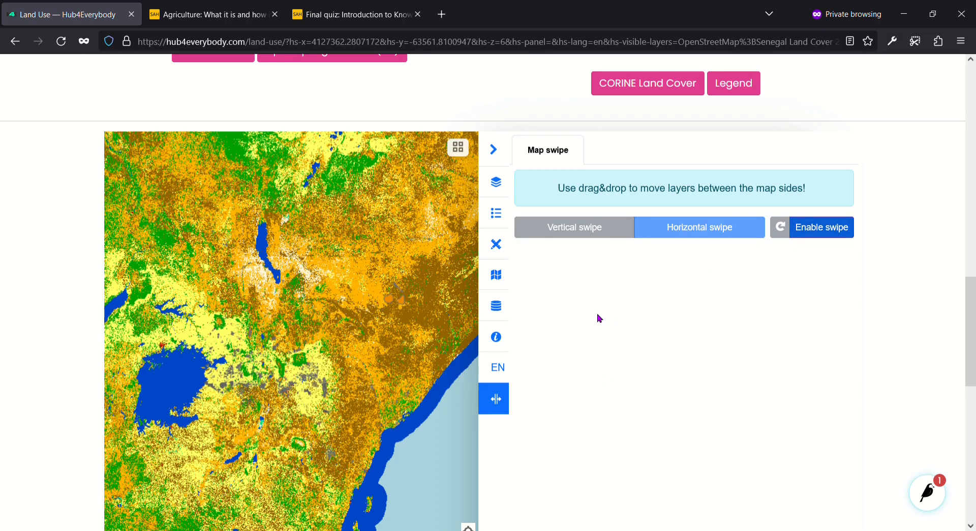
{"action": "left_click", "coordinate": [829, 231]}
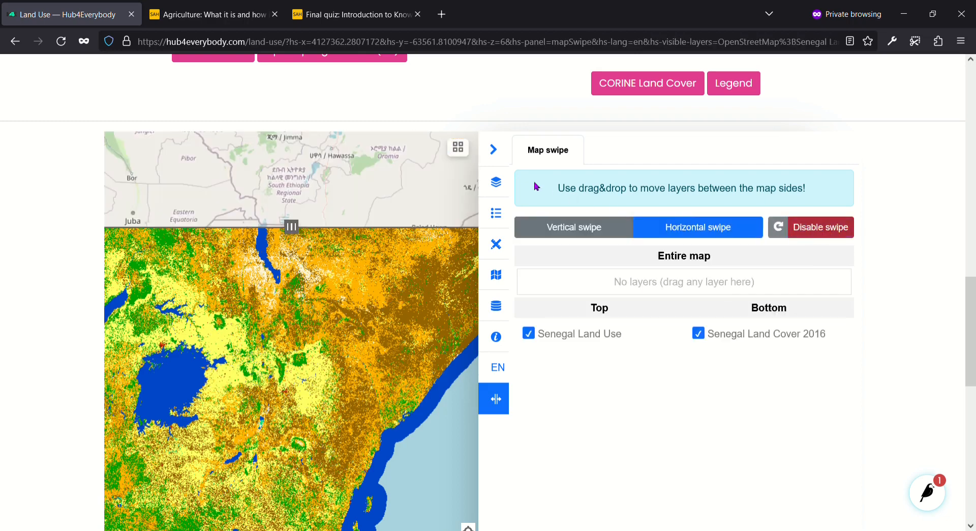
{"action": "left_click", "coordinate": [491, 182]}
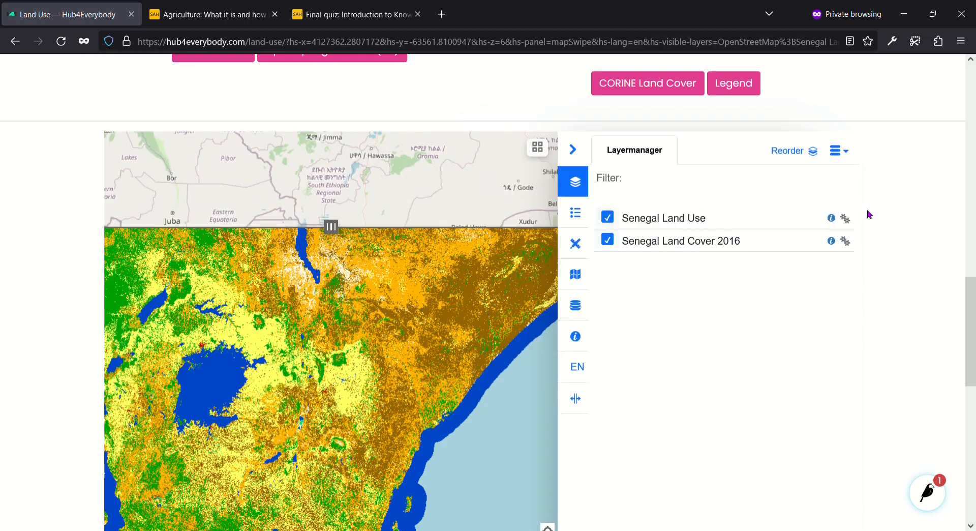
{"action": "left_click", "coordinate": [935, 507]}
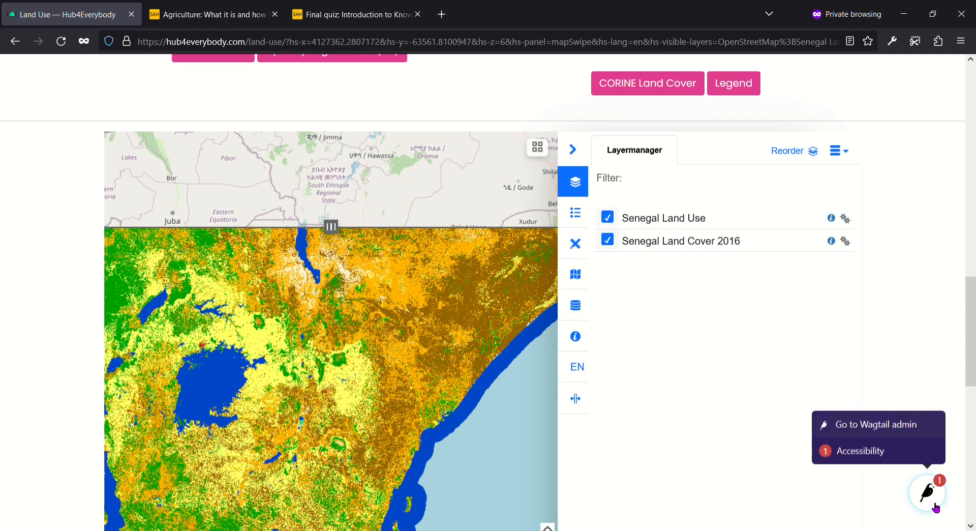
Step: In the Wagtail admin, open the user's workspace under Pages and start creating its first page
{"action": "left_click", "coordinate": [907, 425]}
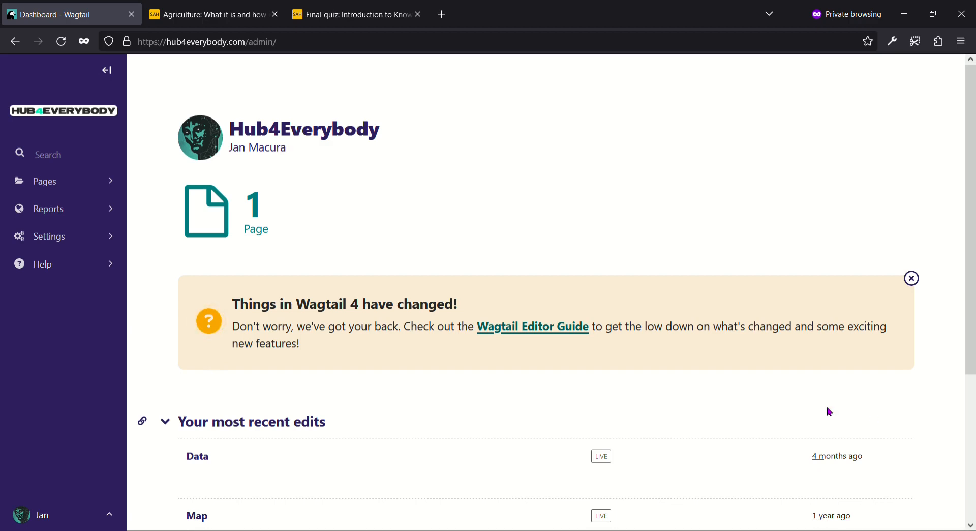
{"action": "left_click", "coordinate": [43, 181]}
{"action": "left_click", "coordinate": [203, 70]}
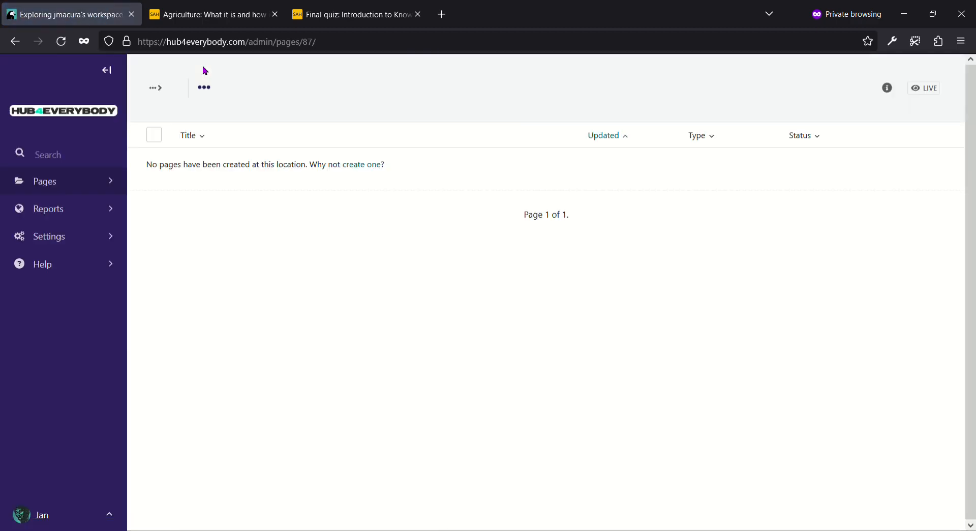
{"action": "left_click", "coordinate": [365, 164]}
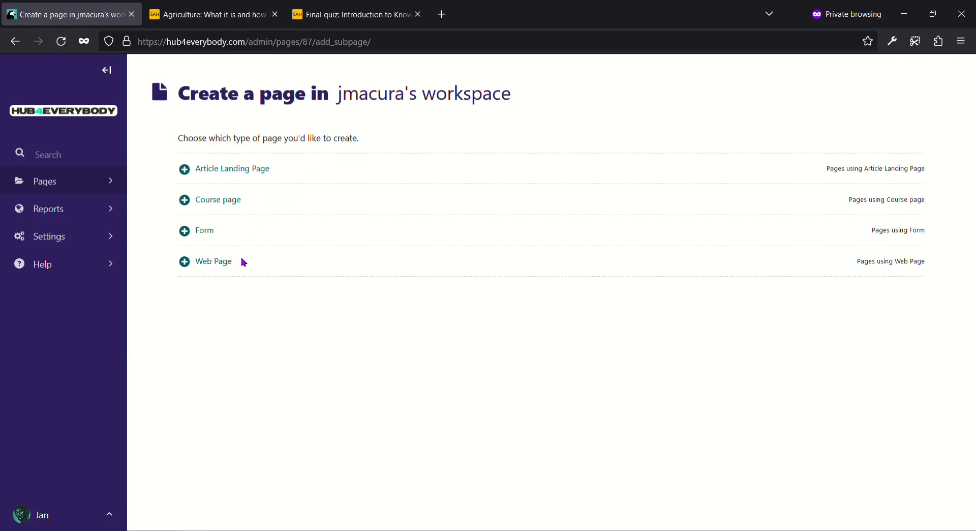
Step: Create a Web Page titled 'Bioregions' and open the block chooser for its Body
{"action": "left_click", "coordinate": [213, 265]}
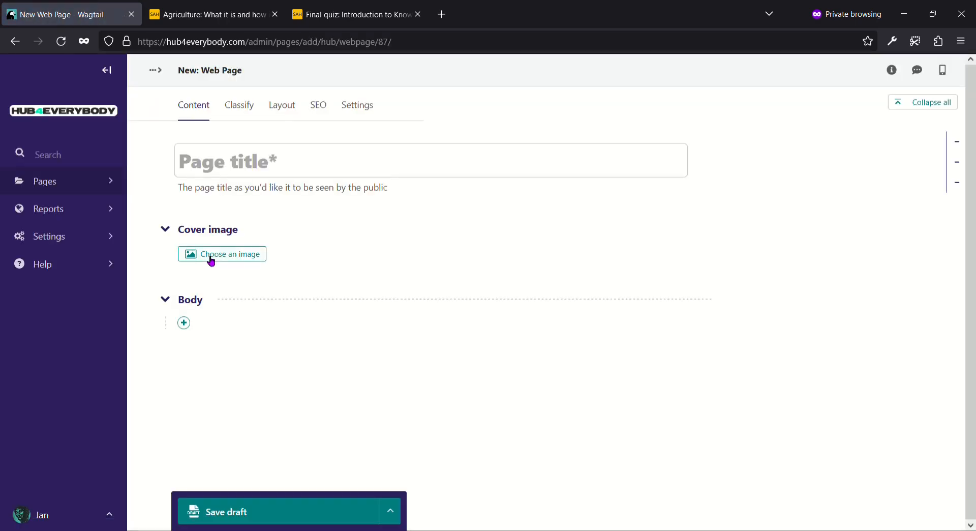
{"action": "left_click", "coordinate": [281, 173]}
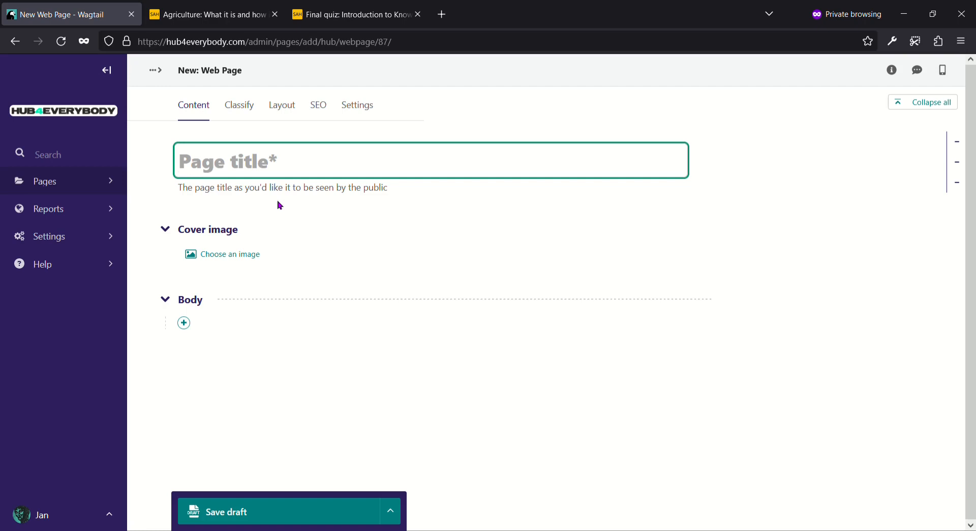
{"action": "type", "text": "Bioregions"}
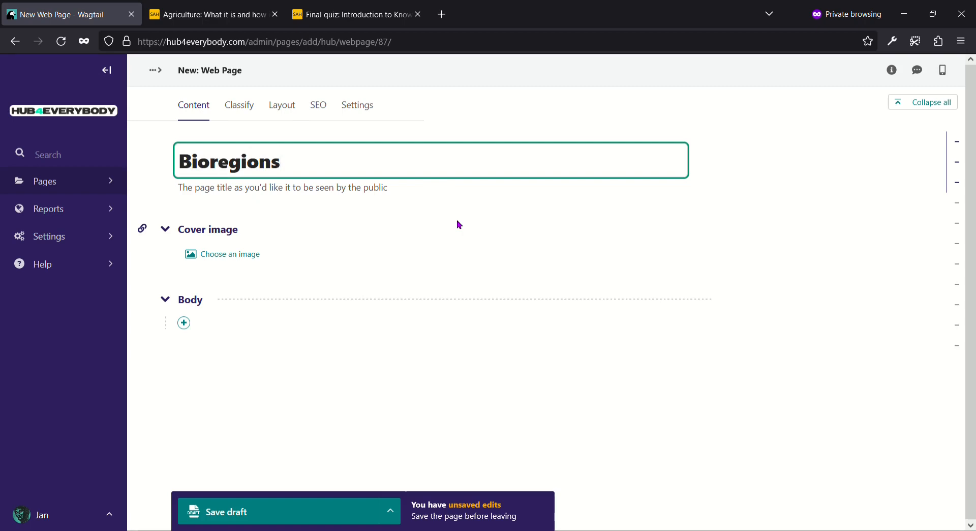
{"action": "left_click", "coordinate": [192, 323]}
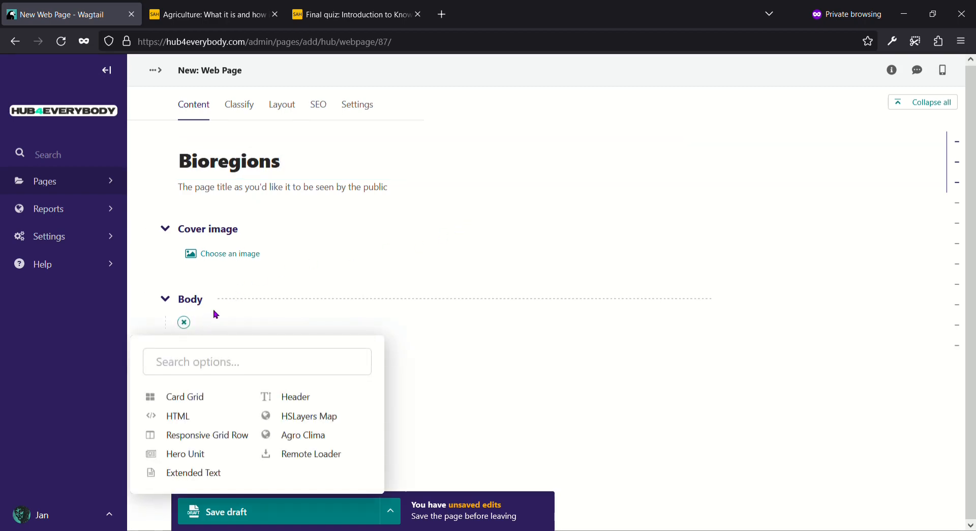
Step: Add a Responsive Grid Row to the body containing two Column blocks
{"action": "left_click", "coordinate": [189, 437]}
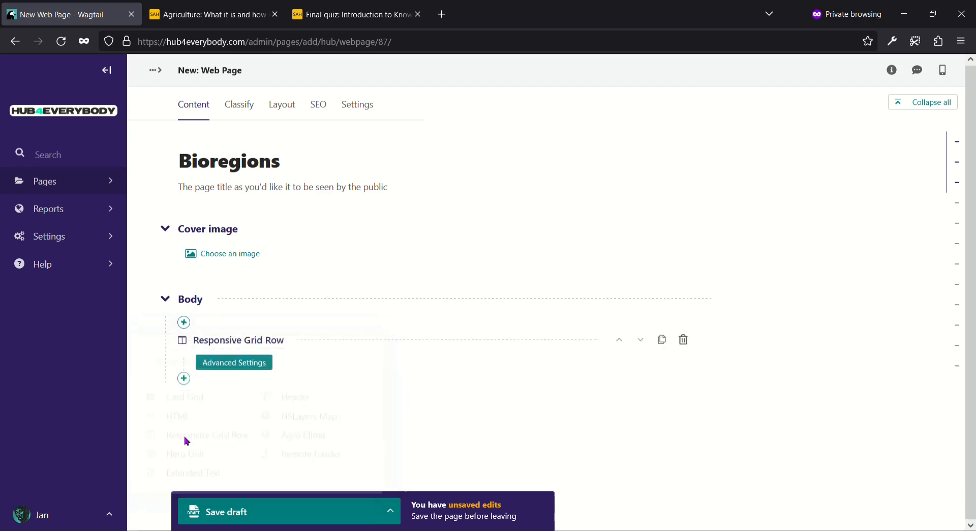
{"action": "left_click", "coordinate": [202, 436]}
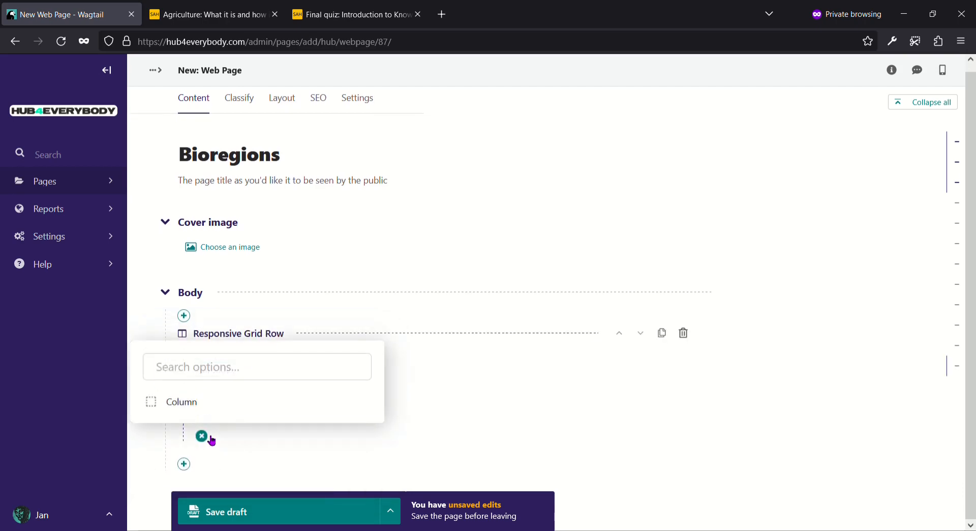
{"action": "left_click", "coordinate": [181, 416]}
{"action": "scroll", "coordinate": [160, 386], "scroll_direction": "down", "scroll_amount": 3}
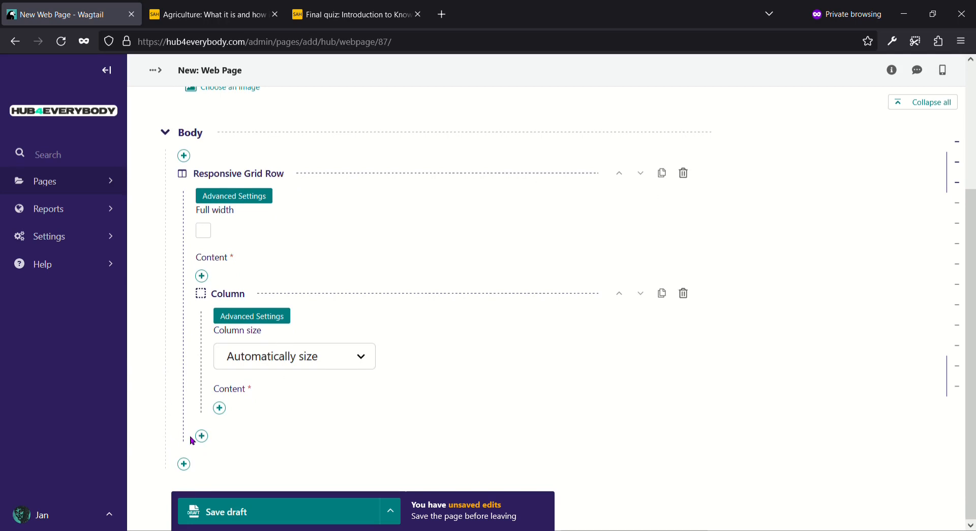
{"action": "left_click", "coordinate": [201, 436]}
{"action": "left_click", "coordinate": [185, 404]}
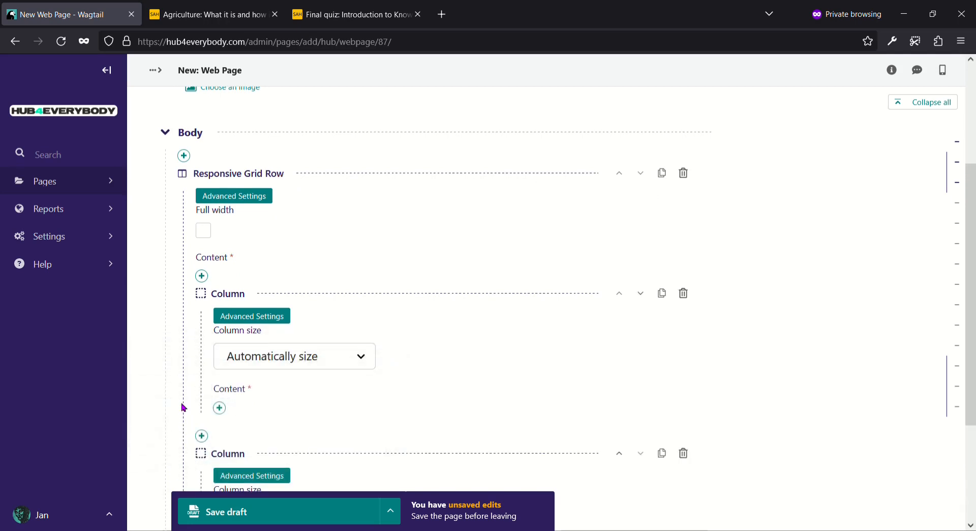
{"action": "scroll", "coordinate": [184, 399], "scroll_direction": "down", "scroll_amount": 1}
{"action": "scroll", "coordinate": [183, 397], "scroll_direction": "down", "scroll_amount": 1}
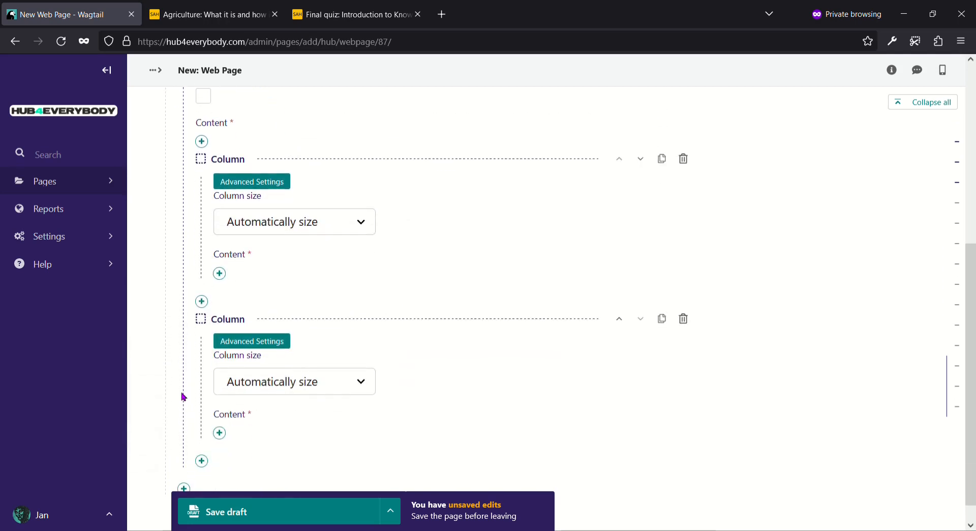
Step: Add a Text block to the first column holding the pasted Wikipedia bioregion paragraph and citation
{"action": "left_click", "coordinate": [221, 274]}
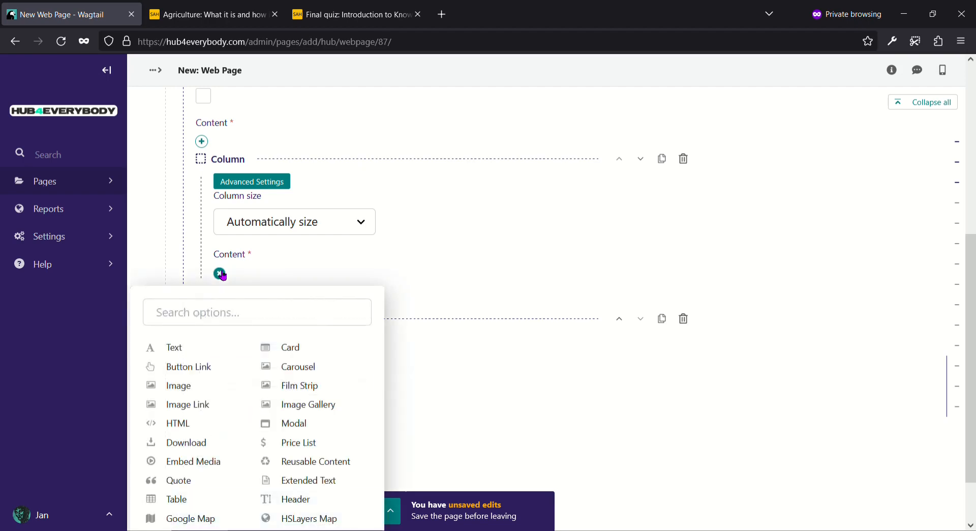
{"action": "left_click", "coordinate": [177, 346]}
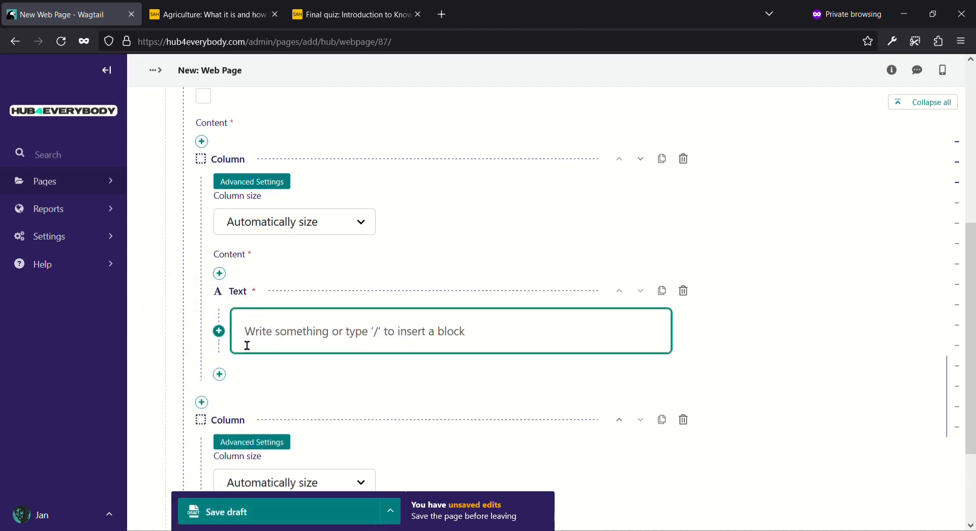
{"action": "key", "text": "ctrl+v"}
{"action": "scroll", "coordinate": [288, 342], "scroll_direction": "down", "scroll_amount": 3}
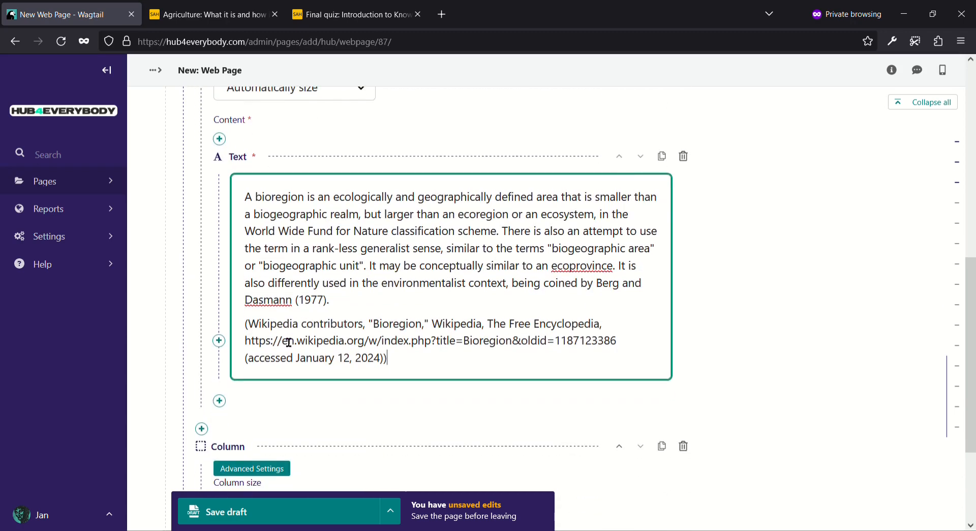
{"action": "scroll", "coordinate": [287, 342], "scroll_direction": "down", "scroll_amount": 1}
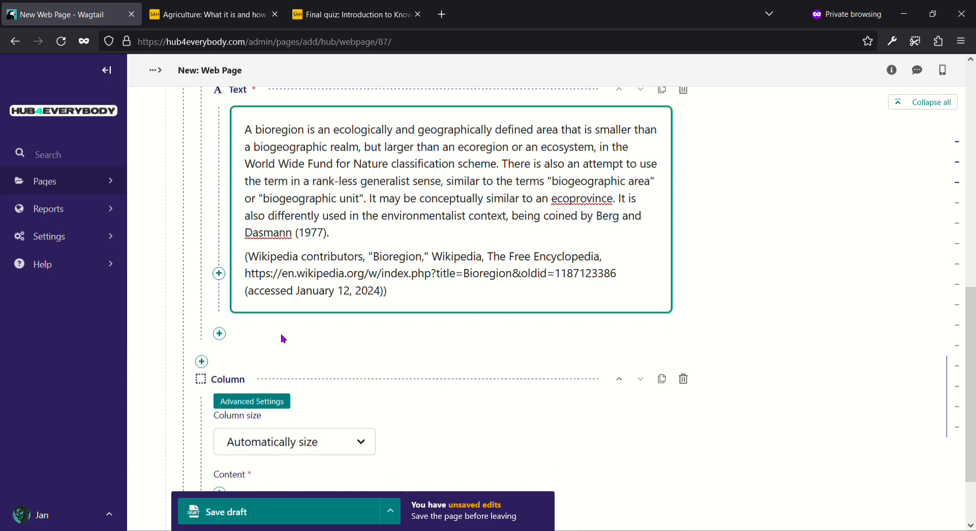
{"action": "scroll", "coordinate": [284, 338], "scroll_direction": "down", "scroll_amount": 1}
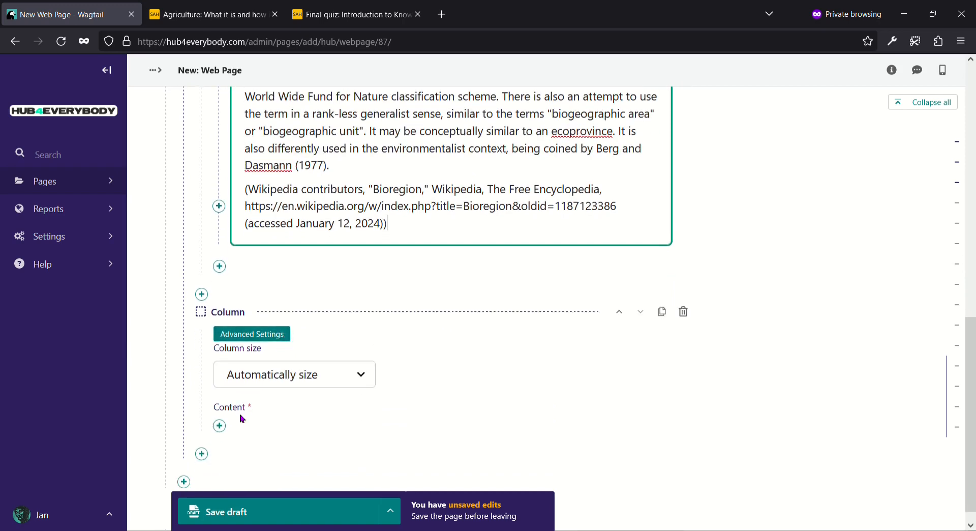
Step: Add an HSLayers Map block to the second column and bring up its Map composition list
{"action": "left_click", "coordinate": [219, 427]}
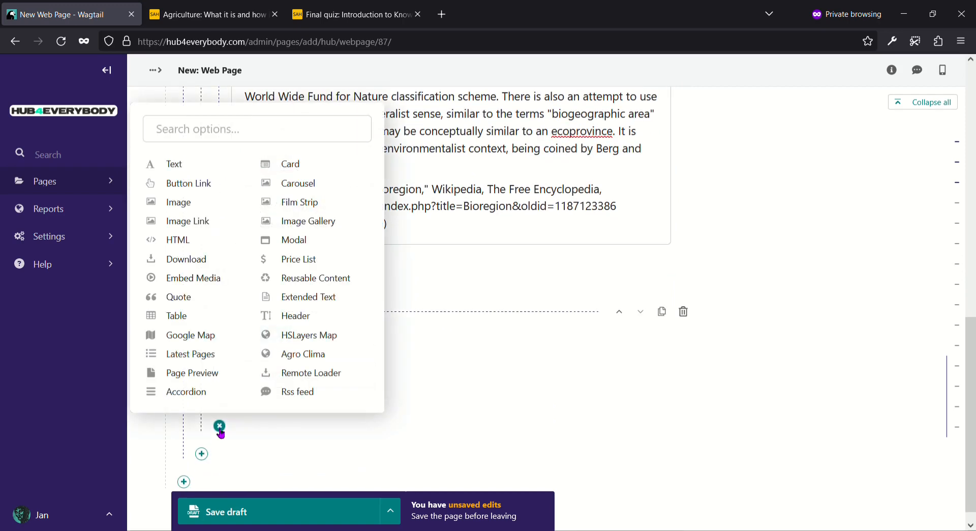
{"action": "left_click", "coordinate": [300, 338]}
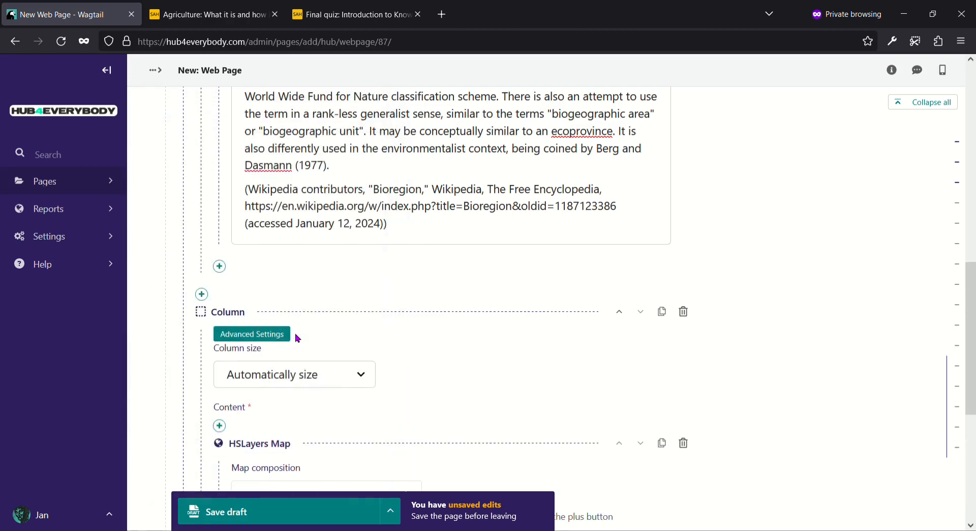
{"action": "scroll", "coordinate": [295, 337], "scroll_direction": "down", "scroll_amount": 3}
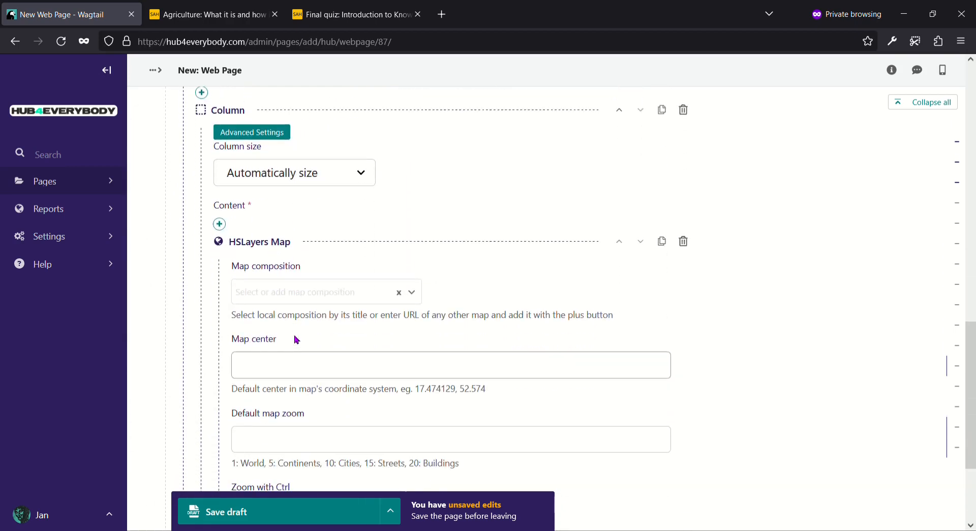
{"action": "left_click", "coordinate": [308, 297]}
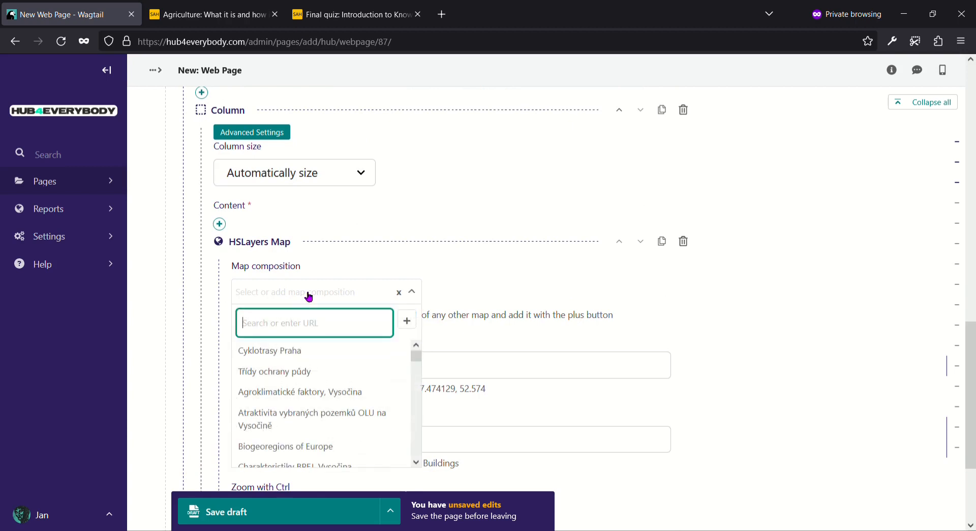
Step: Search 'bio' and choose the Biogeoregions of Europe map composition
{"action": "type", "text": "bio"}
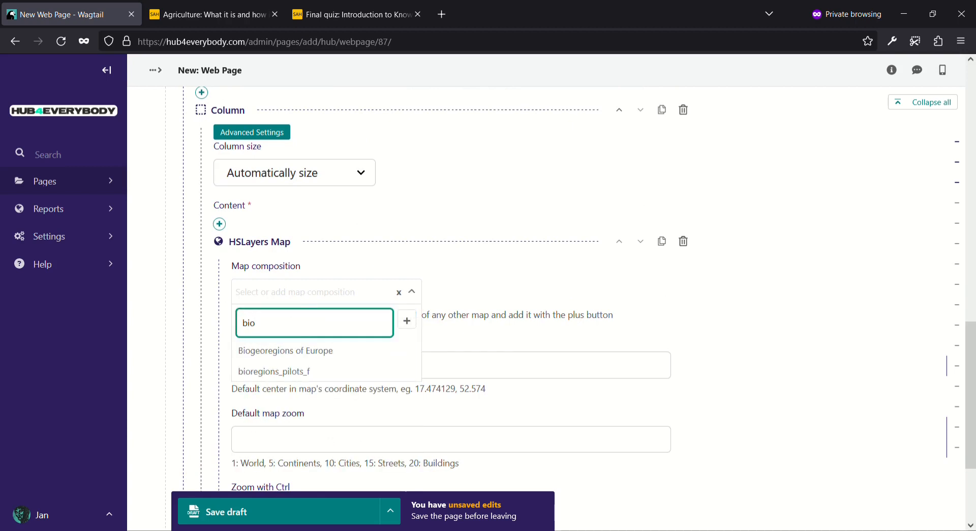
{"action": "left_click", "coordinate": [298, 350]}
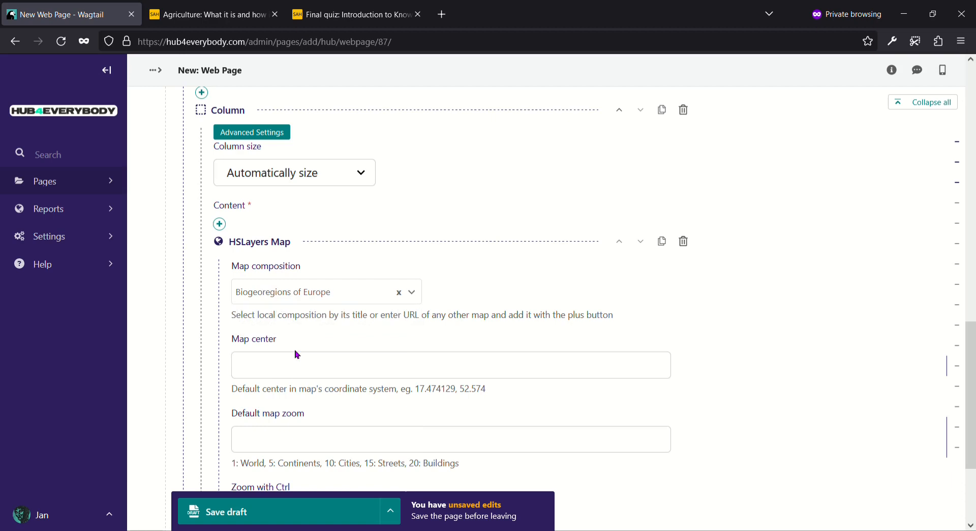
{"action": "scroll", "coordinate": [298, 354], "scroll_direction": "down", "scroll_amount": 2}
{"action": "scroll", "coordinate": [298, 354], "scroll_direction": "down", "scroll_amount": 2}
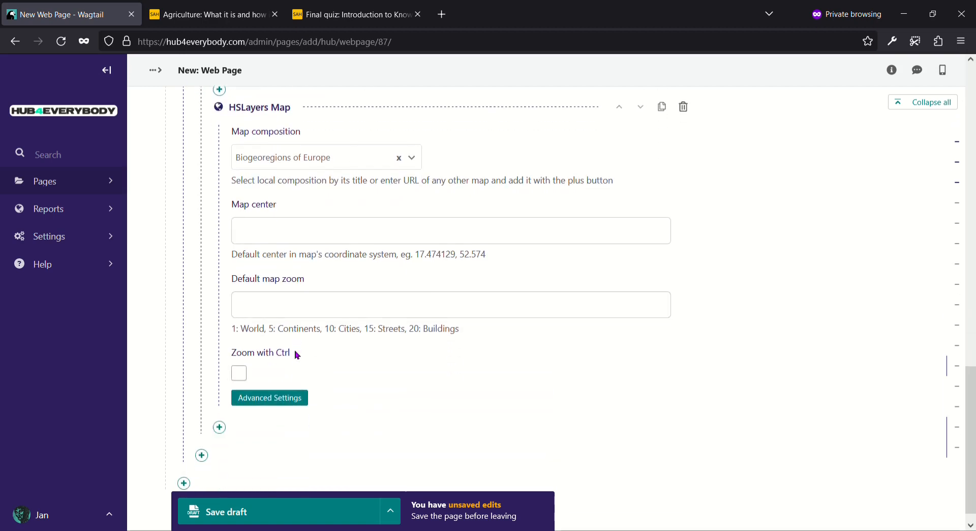
Step: Turn on Zoom with Ctrl and review the map's Advanced Settings panels, e.g. layermanager, legend, mapSwipe
{"action": "left_click", "coordinate": [239, 373]}
{"action": "left_click", "coordinate": [261, 404]}
{"action": "scroll", "coordinate": [314, 353], "scroll_direction": "down", "scroll_amount": 6}
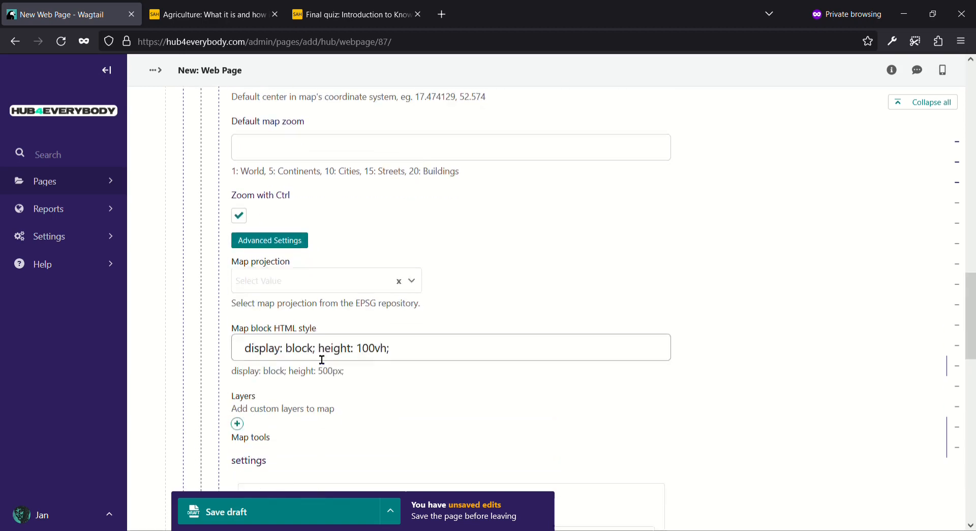
{"action": "scroll", "coordinate": [316, 357], "scroll_direction": "down", "scroll_amount": 5}
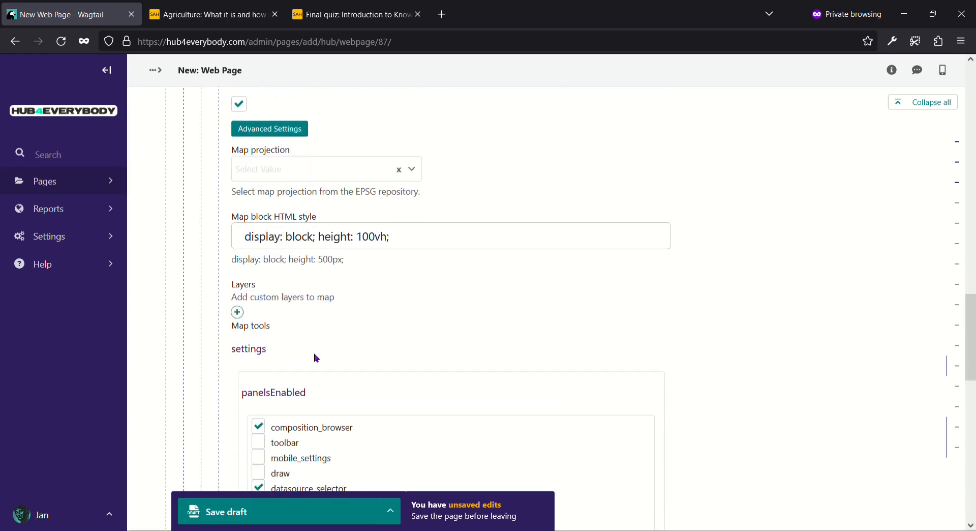
{"action": "scroll", "coordinate": [315, 358], "scroll_direction": "down", "scroll_amount": 6}
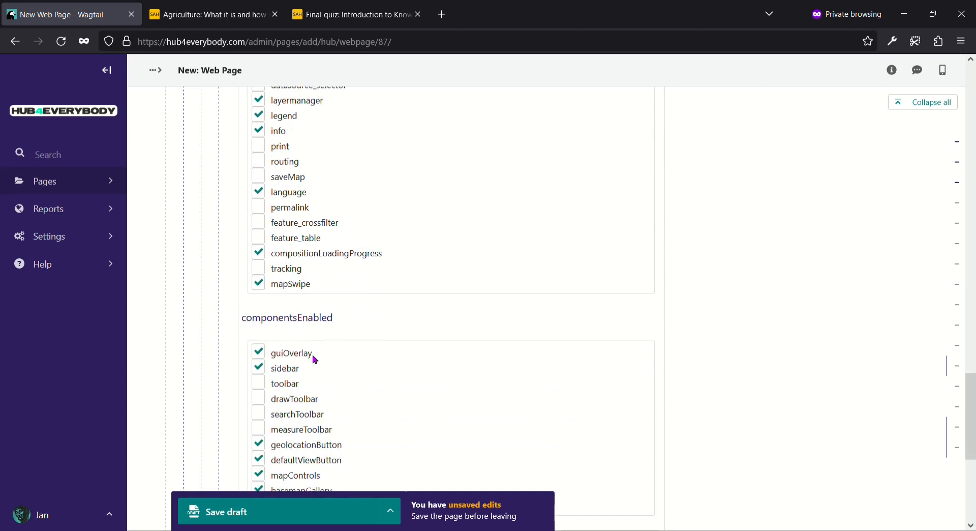
{"action": "scroll", "coordinate": [314, 359], "scroll_direction": "down", "scroll_amount": 3}
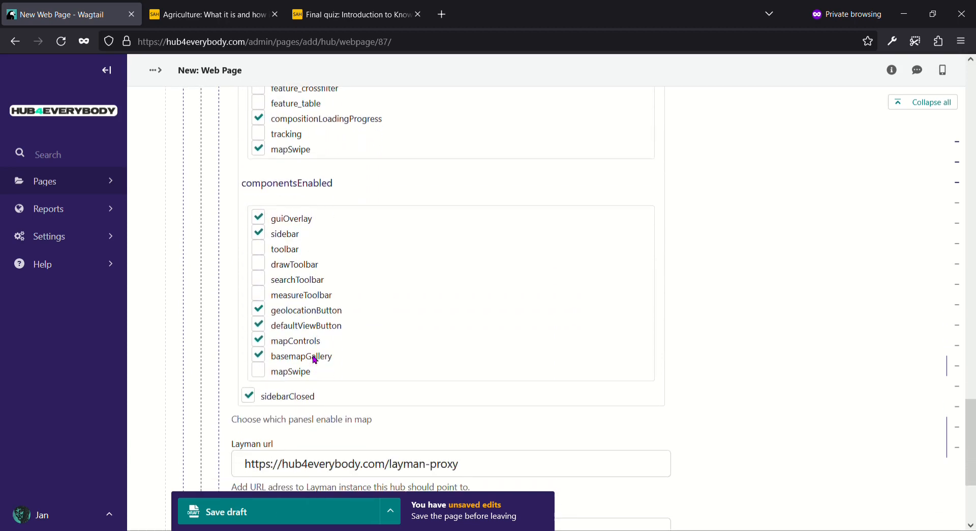
{"action": "scroll", "coordinate": [316, 360], "scroll_direction": "down", "scroll_amount": 4}
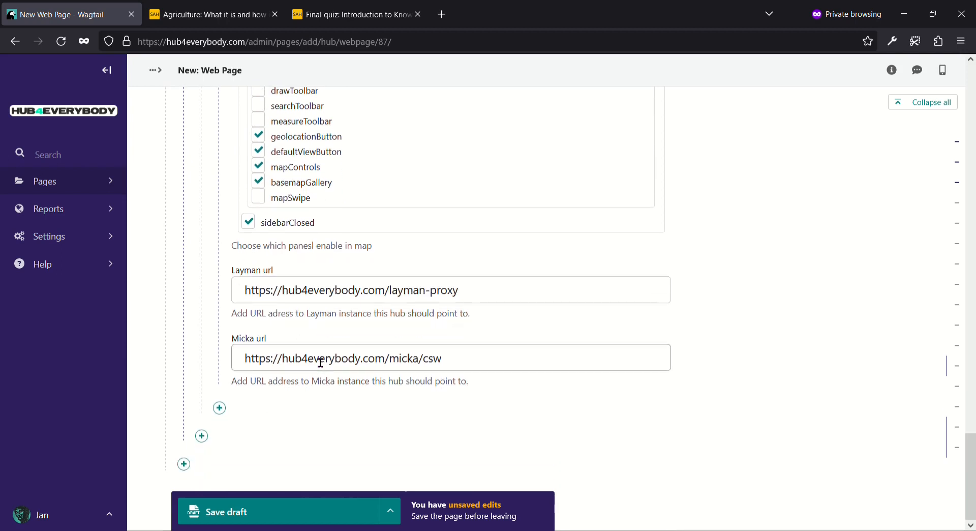
{"action": "left_click_drag", "start_coordinate": [971, 451], "coordinate": [972, 357]}
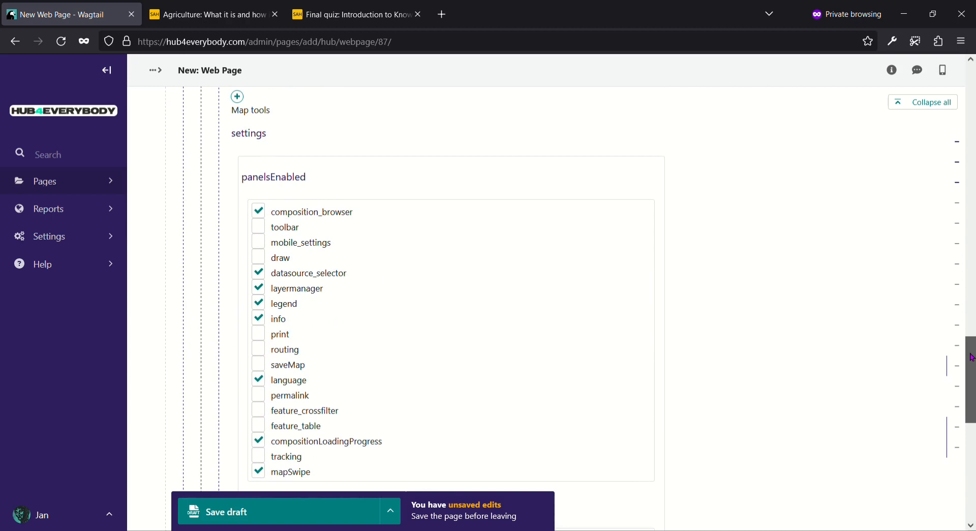
{"action": "left_click_drag", "start_coordinate": [972, 357], "coordinate": [972, 357]}
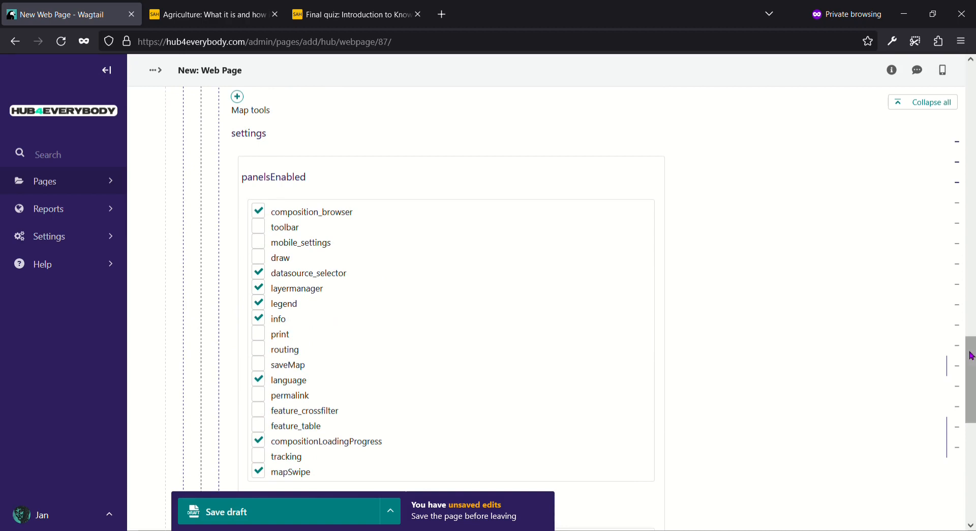
{"action": "left_click_drag", "start_coordinate": [972, 355], "coordinate": [946, 284]}
{"action": "left_click", "coordinate": [255, 250]}
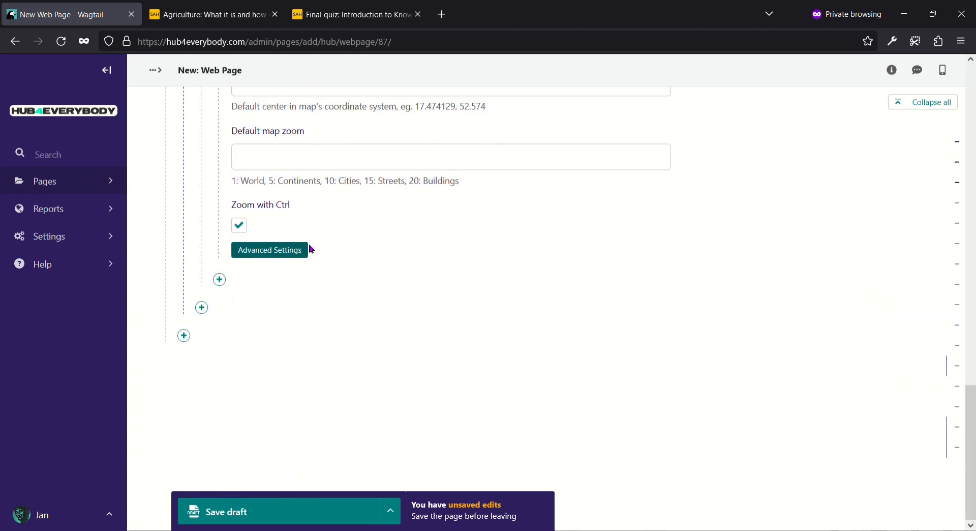
Step: Preview the Bioregions page at tablet and desktop widths, then open it full-page in a new tab
{"action": "left_click_drag", "start_coordinate": [969, 419], "coordinate": [964, 79]}
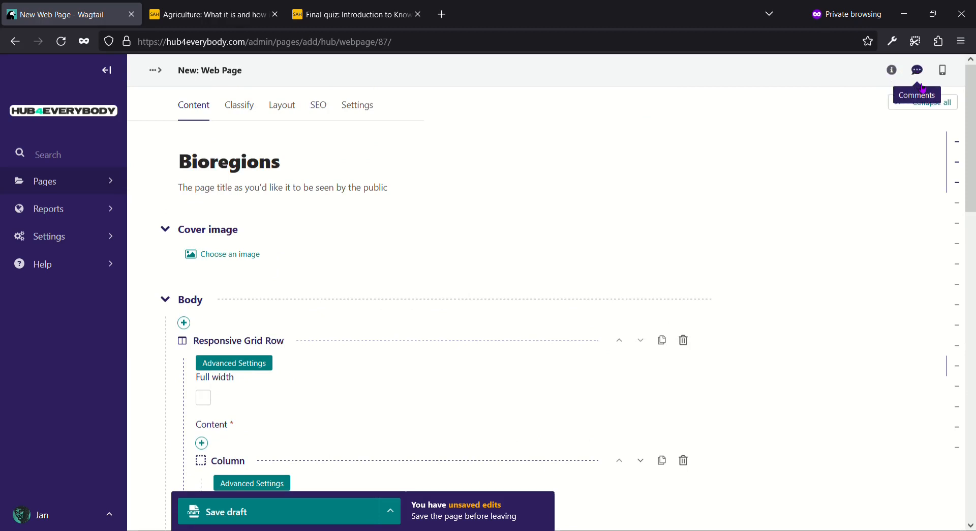
{"action": "left_click", "coordinate": [954, 88]}
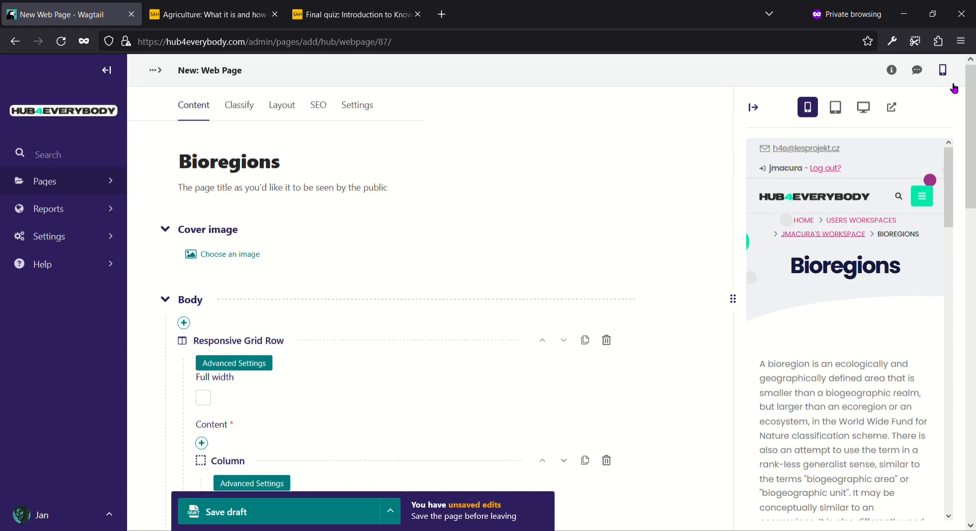
{"action": "mouse_move", "coordinate": [951, 171]}
{"action": "left_mouse_down"}
{"action": "mouse_move", "coordinate": [934, 390]}
{"action": "mouse_move", "coordinate": [933, 172]}
{"action": "left_mouse_up"}
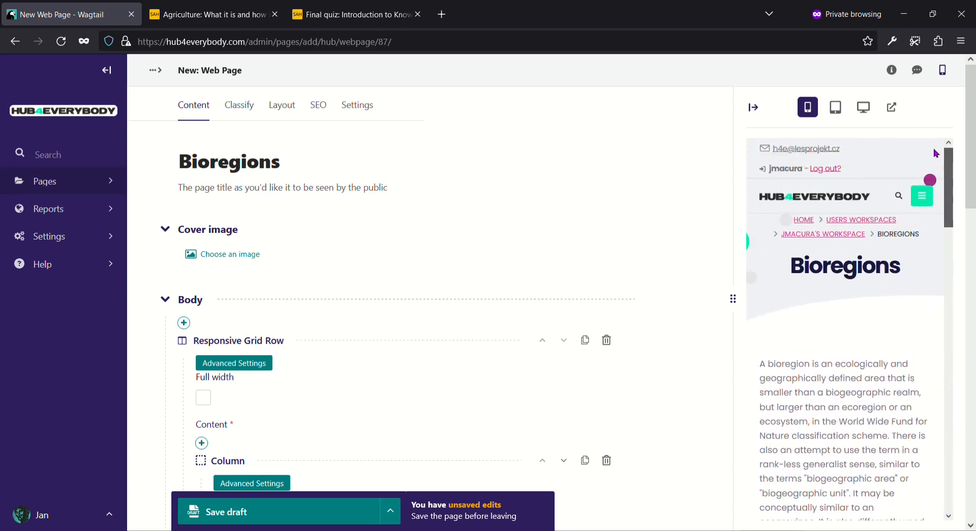
{"action": "left_click", "coordinate": [835, 106]}
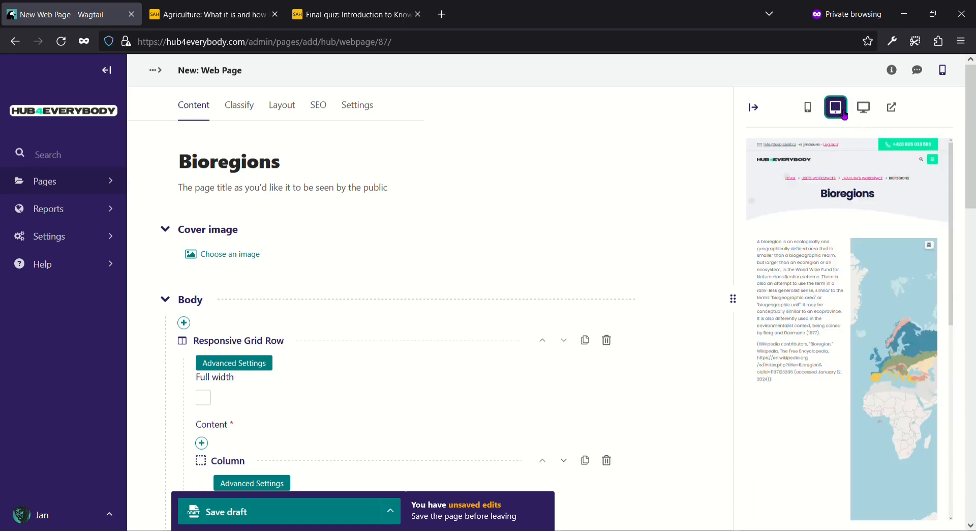
{"action": "left_click", "coordinate": [864, 108]}
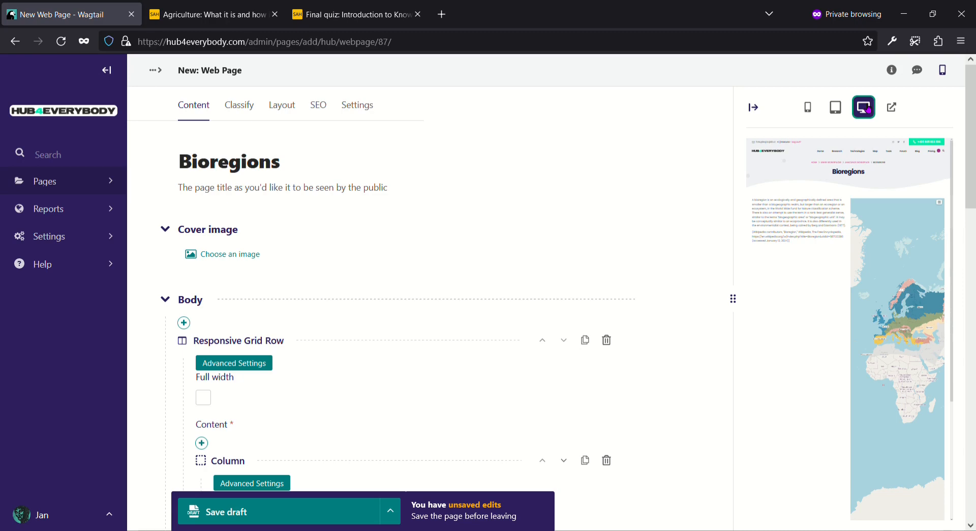
{"action": "left_click", "coordinate": [891, 107]}
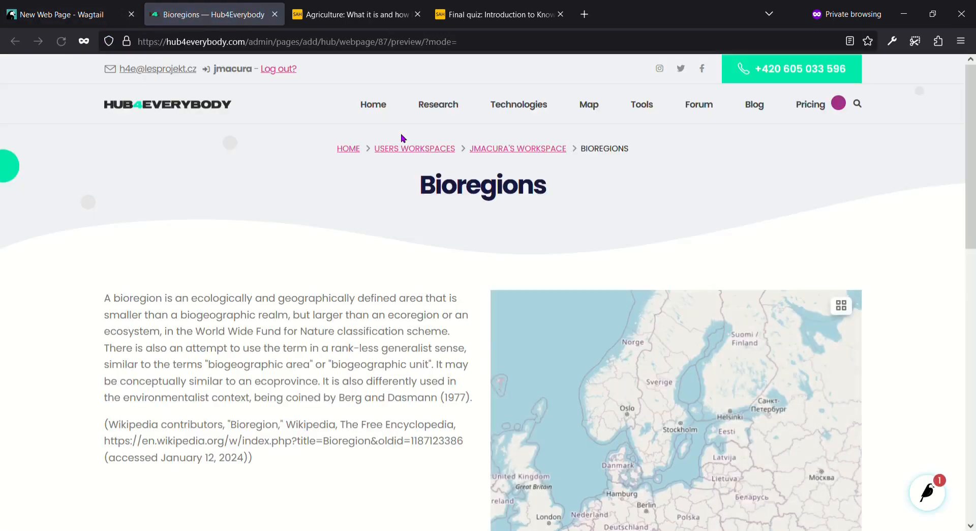
Step: Leave the preview and publish the Bioregions page from the Save draft menu
{"action": "left_click_drag", "start_coordinate": [972, 175], "coordinate": [970, 279]}
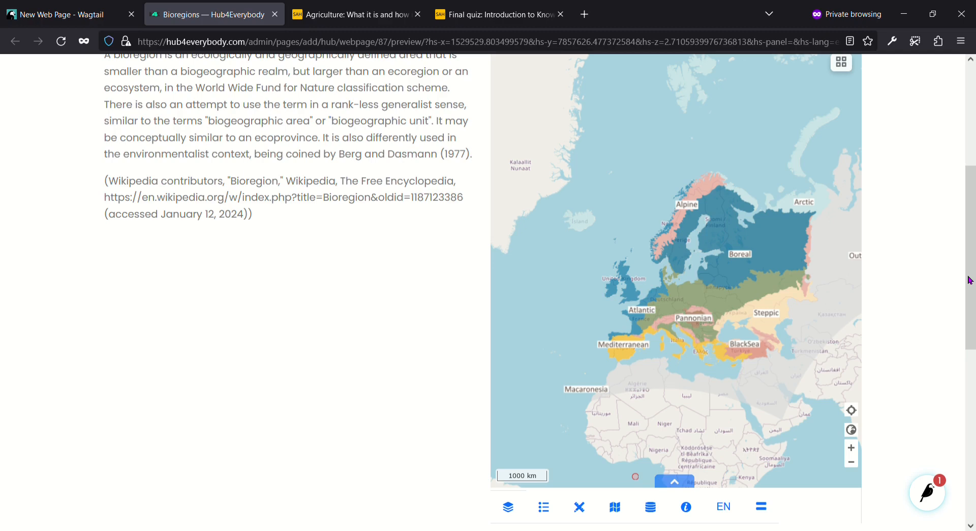
{"action": "left_click", "coordinate": [275, 15]}
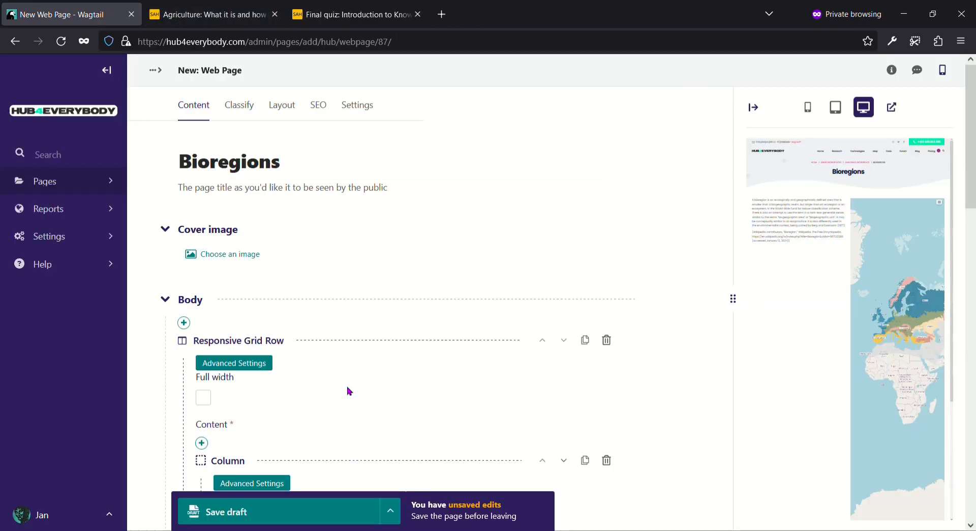
{"action": "left_click", "coordinate": [395, 508]}
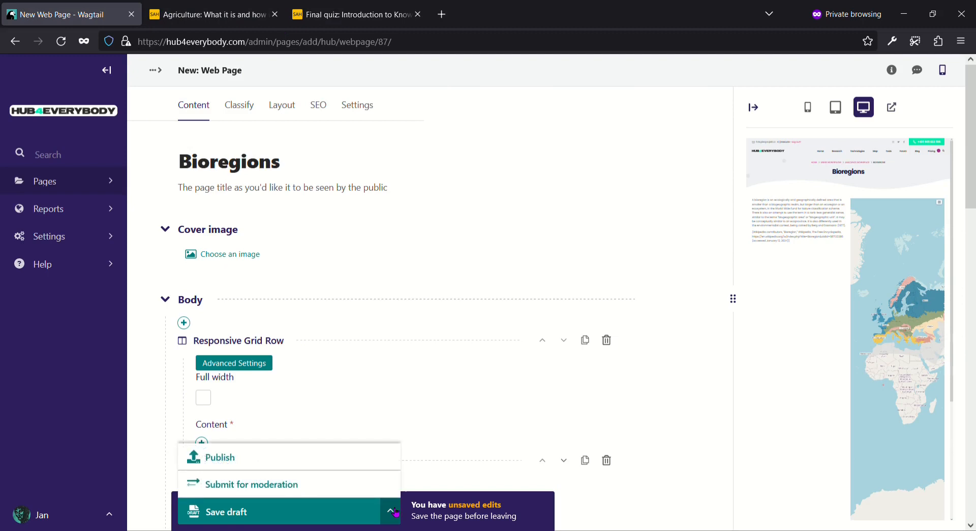
{"action": "left_click", "coordinate": [322, 457]}
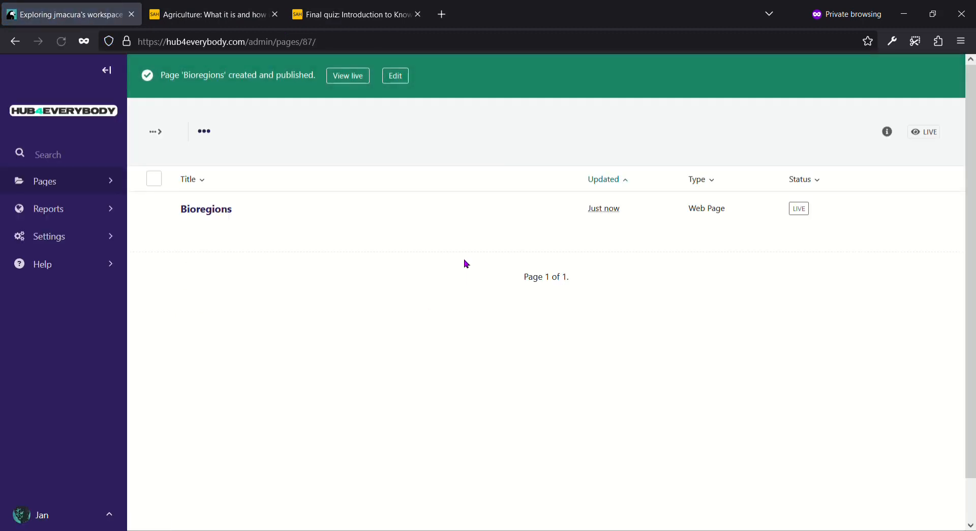
Step: Check the live Bioregions page with its map, then go to Tools > Data Catalogue
{"action": "left_click", "coordinate": [347, 76]}
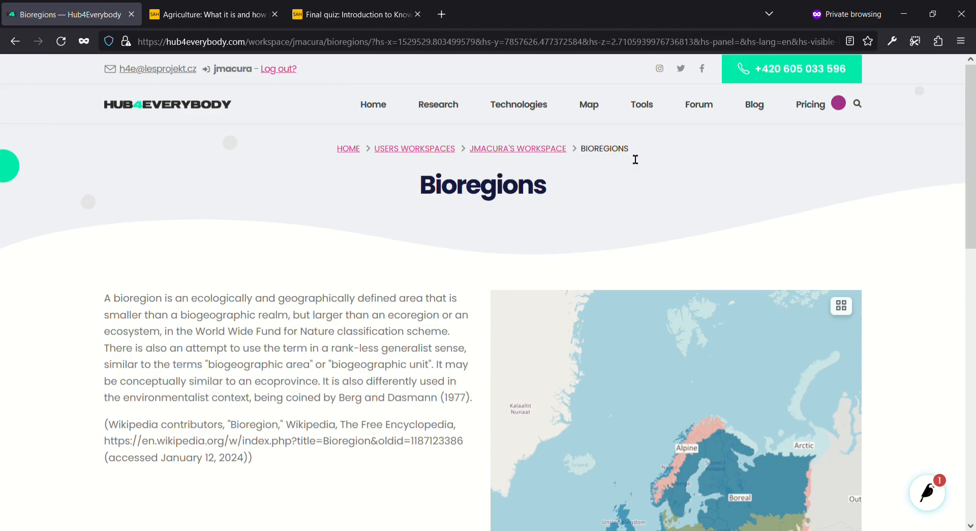
{"action": "left_click_drag", "start_coordinate": [635, 159], "coordinate": [338, 153]}
{"action": "left_click", "coordinate": [320, 170]}
{"action": "scroll", "coordinate": [320, 171], "scroll_direction": "down", "scroll_amount": 6}
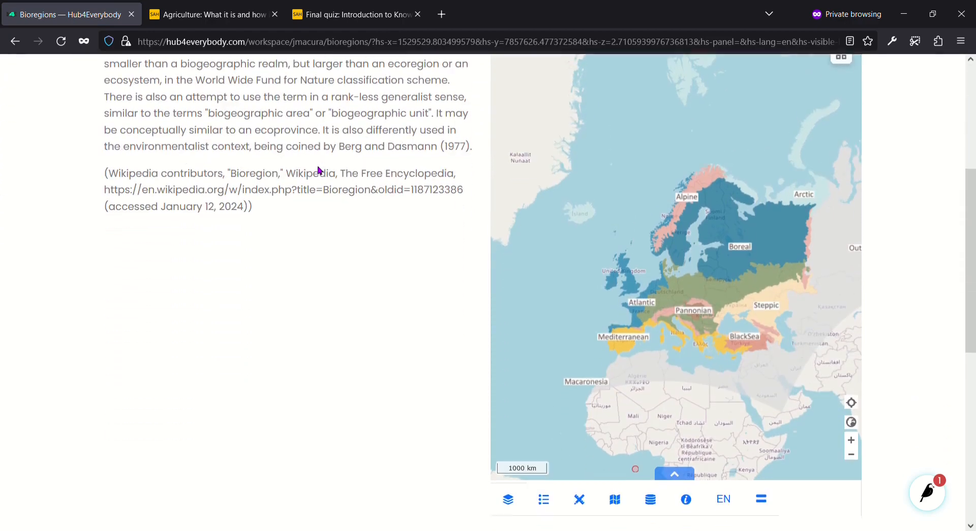
{"action": "scroll", "coordinate": [320, 170], "scroll_direction": "up", "scroll_amount": 2}
{"action": "scroll", "coordinate": [319, 170], "scroll_direction": "up", "scroll_amount": 5}
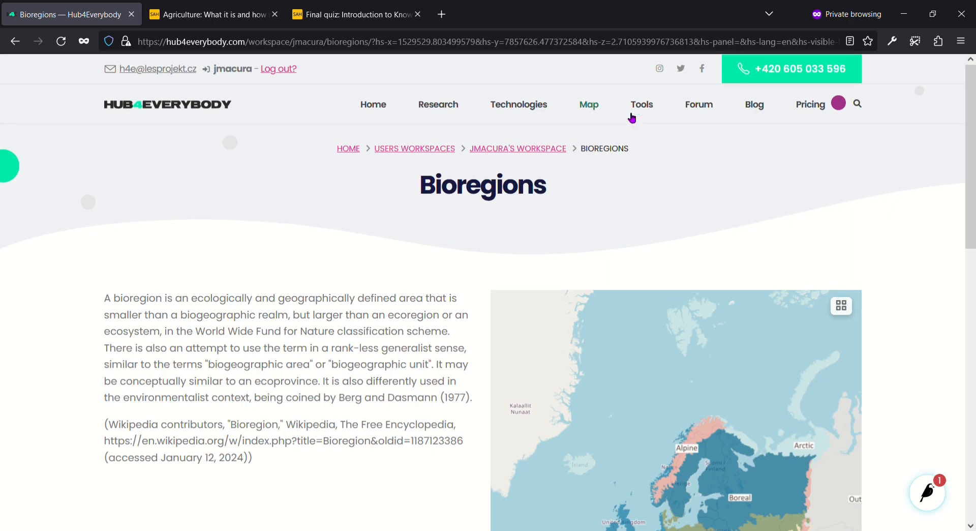
{"action": "mouse_move", "coordinate": [643, 107]}
{"action": "left_click", "coordinate": [649, 136]}
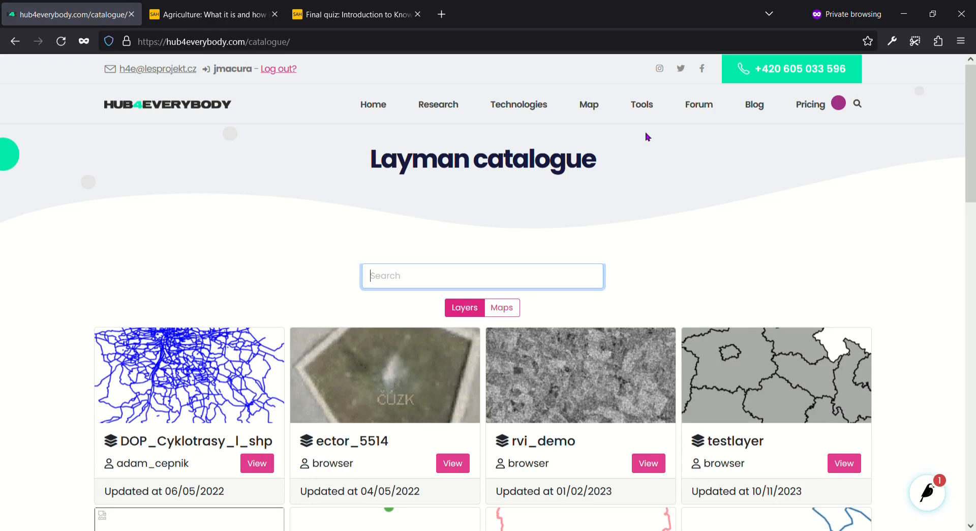
Step: Switch the Layman catalogue to Maps, listing Cyklotrasy Praha and Biogeoregions of Europe
{"action": "left_click_drag", "start_coordinate": [969, 131], "coordinate": [968, 189]}
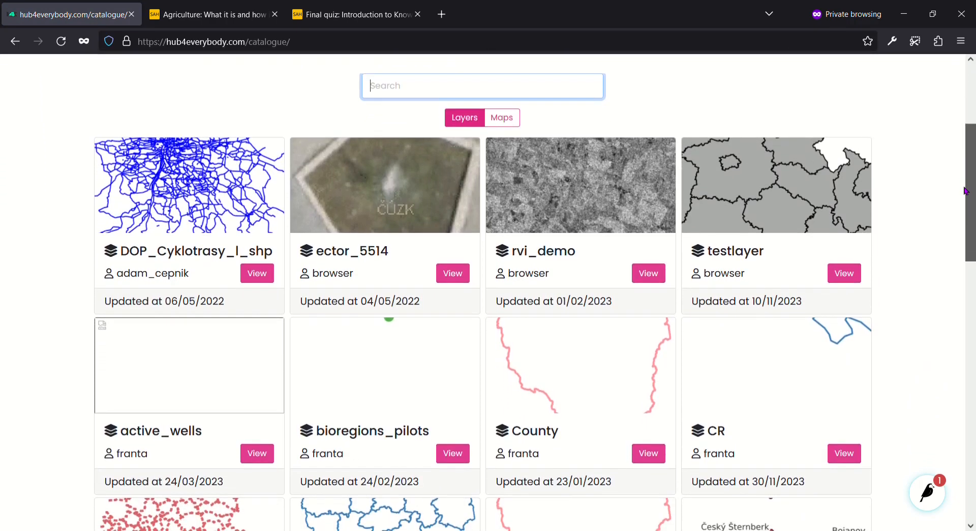
{"action": "left_click", "coordinate": [516, 116]}
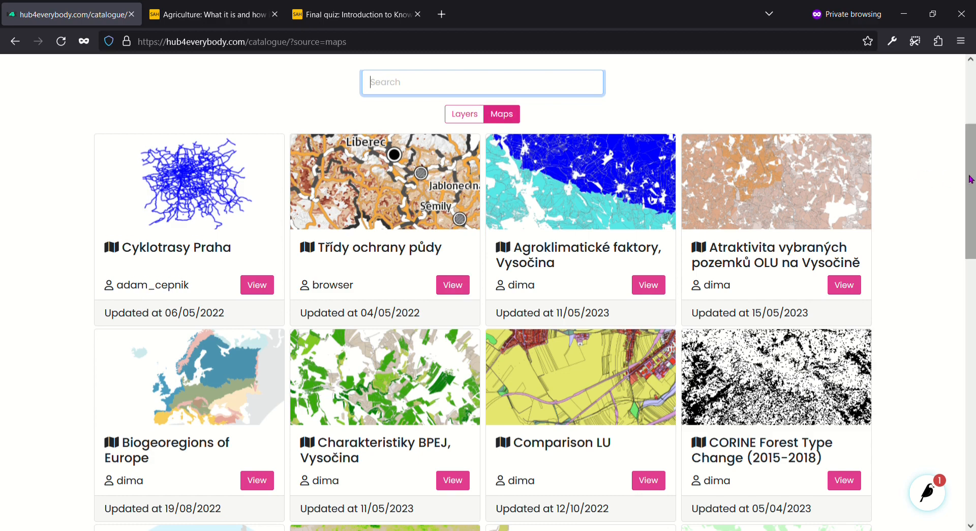
{"action": "left_click_drag", "start_coordinate": [969, 176], "coordinate": [968, 98]}
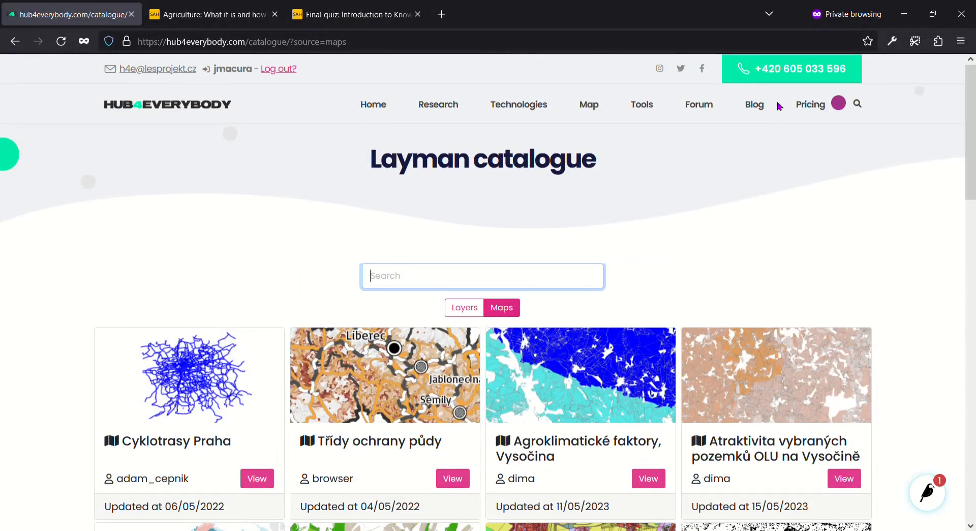
{"action": "mouse_move", "coordinate": [655, 108]}
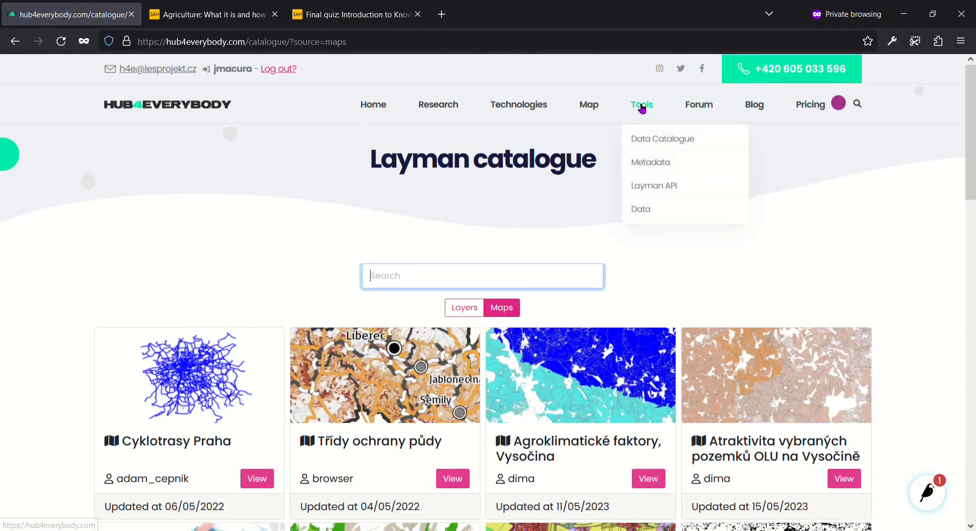
Step: Go to Tools > Metadata and view the Agroklimatické faktory, Vysočina map record
{"action": "left_click", "coordinate": [647, 163]}
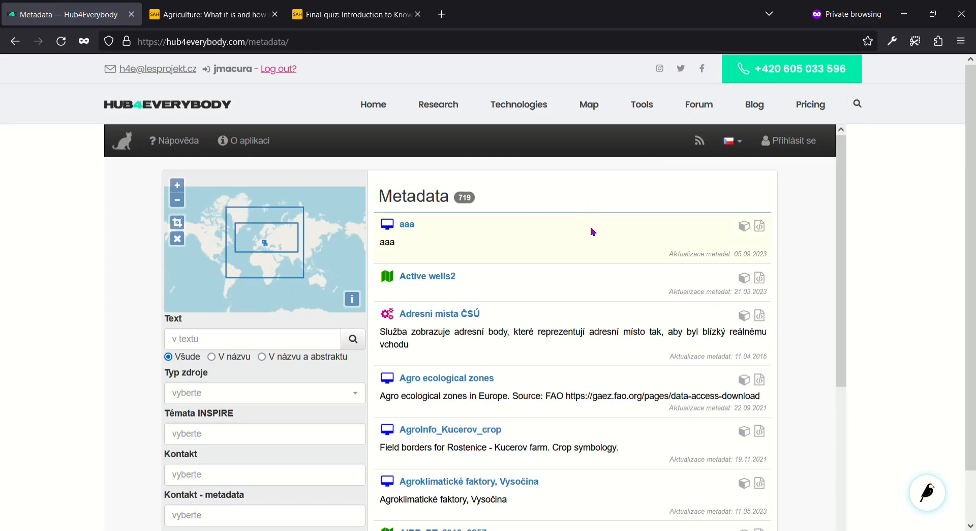
{"action": "scroll", "coordinate": [841, 233], "scroll_direction": "down", "scroll_amount": 2}
{"action": "left_click_drag", "start_coordinate": [842, 232], "coordinate": [842, 306]}
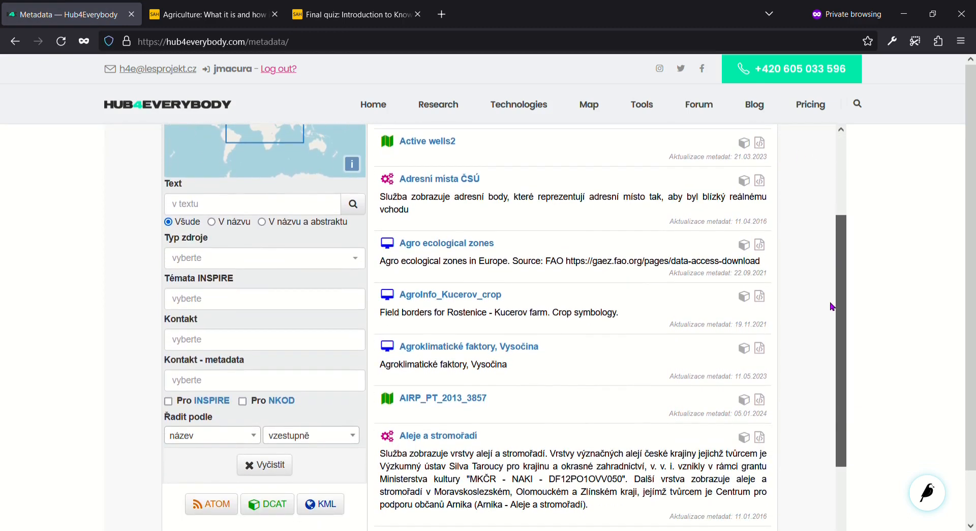
{"action": "left_click", "coordinate": [485, 348]}
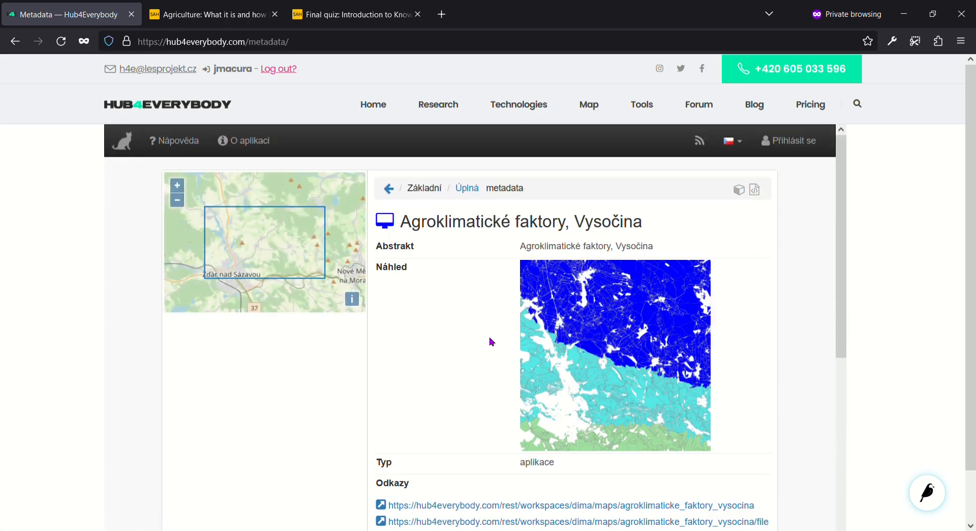
{"action": "left_click_drag", "start_coordinate": [842, 246], "coordinate": [836, 217]}
Step: Go to Tools > Data and scroll to the workshop and hackathon demo dataset downloads
{"action": "mouse_move", "coordinate": [646, 109]}
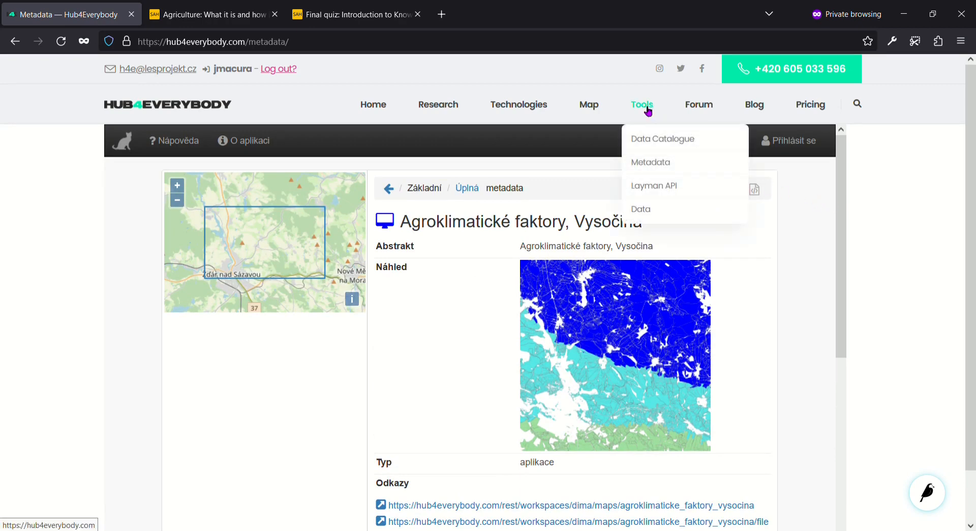
{"action": "left_click", "coordinate": [654, 209]}
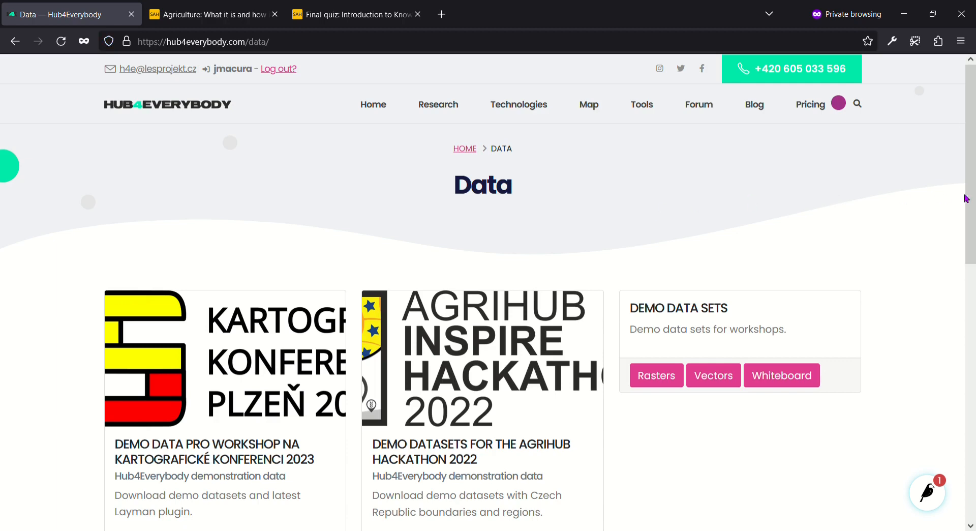
{"action": "scroll", "coordinate": [964, 203], "scroll_direction": "down", "scroll_amount": 3}
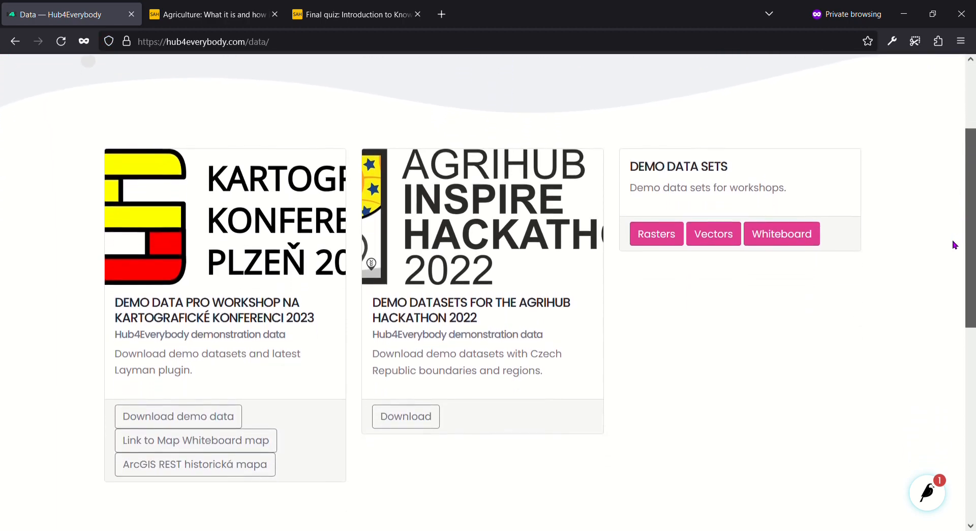